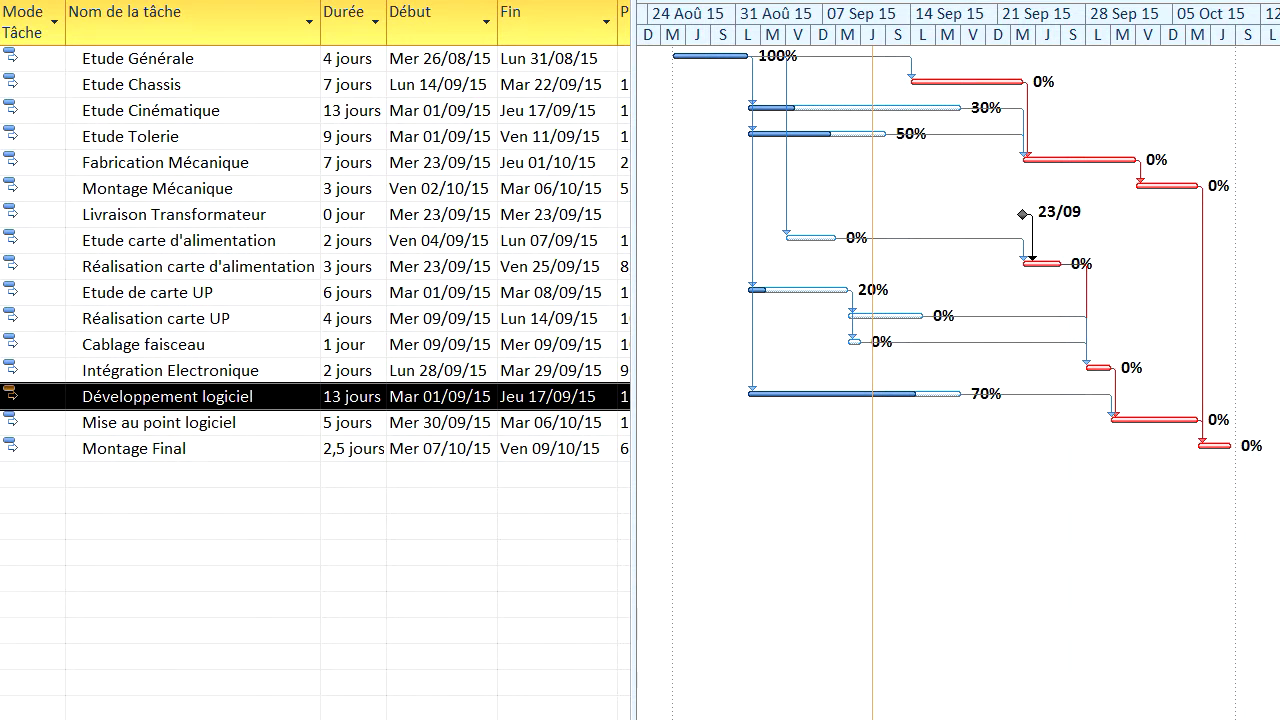
Open the custom field settings for the new column after the resource names and choose Texte as the task field type
scroll(318, 380, right, 2)
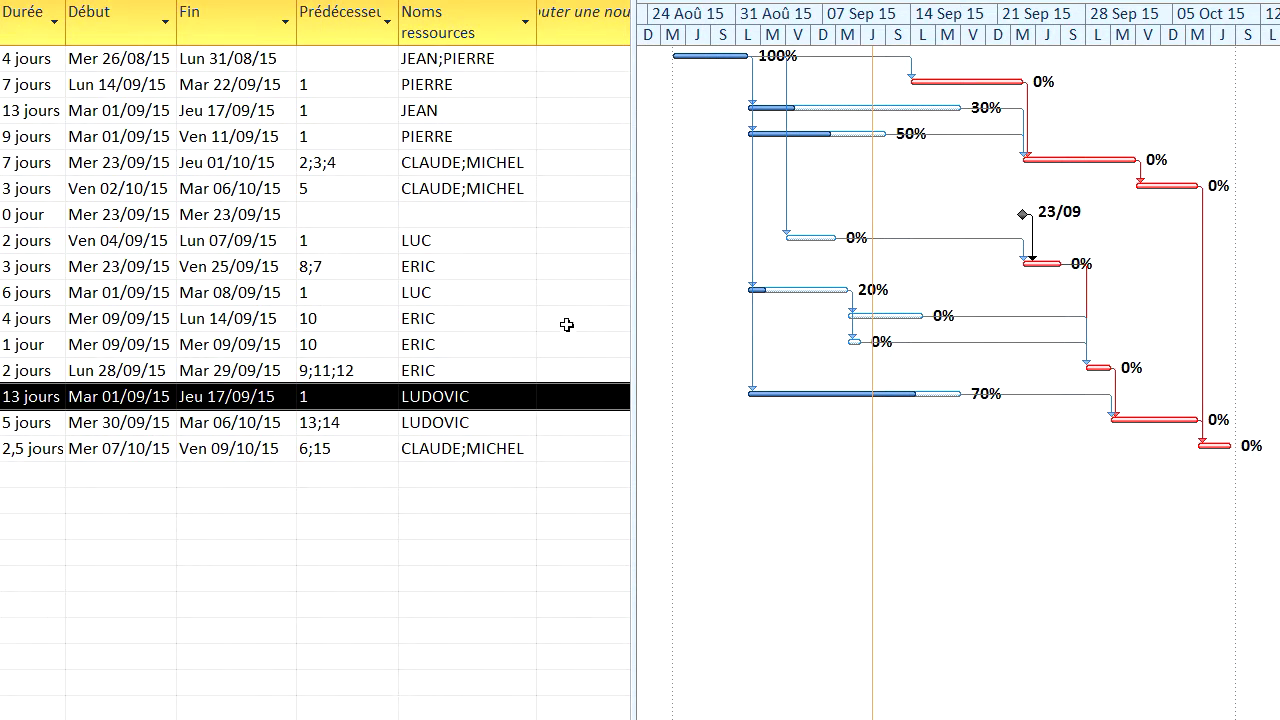
right_click(576, 36)
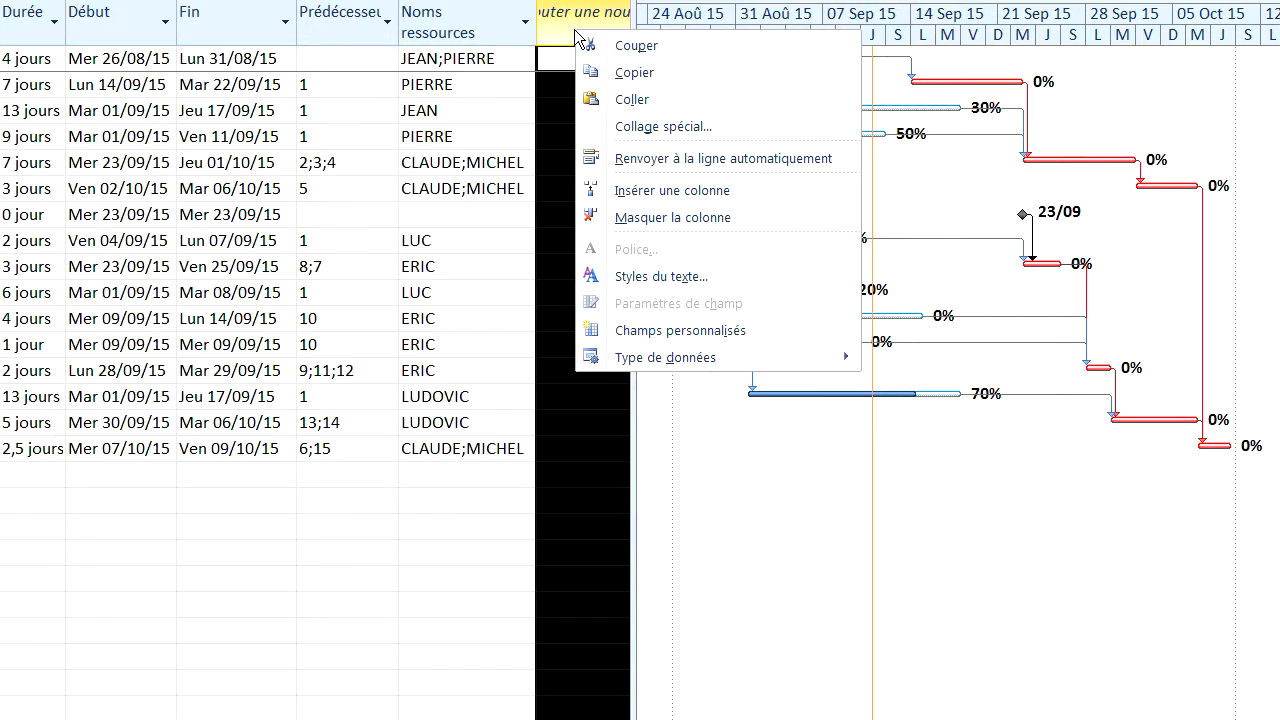
click(676, 336)
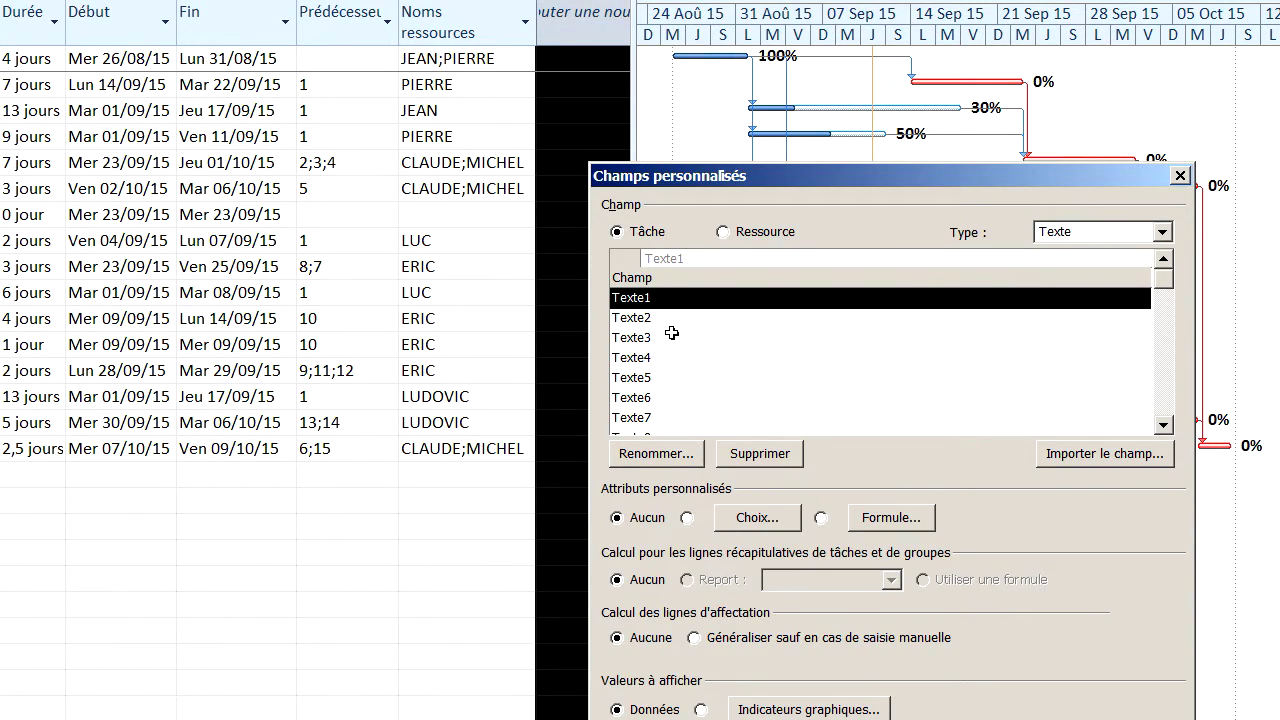
click(1088, 231)
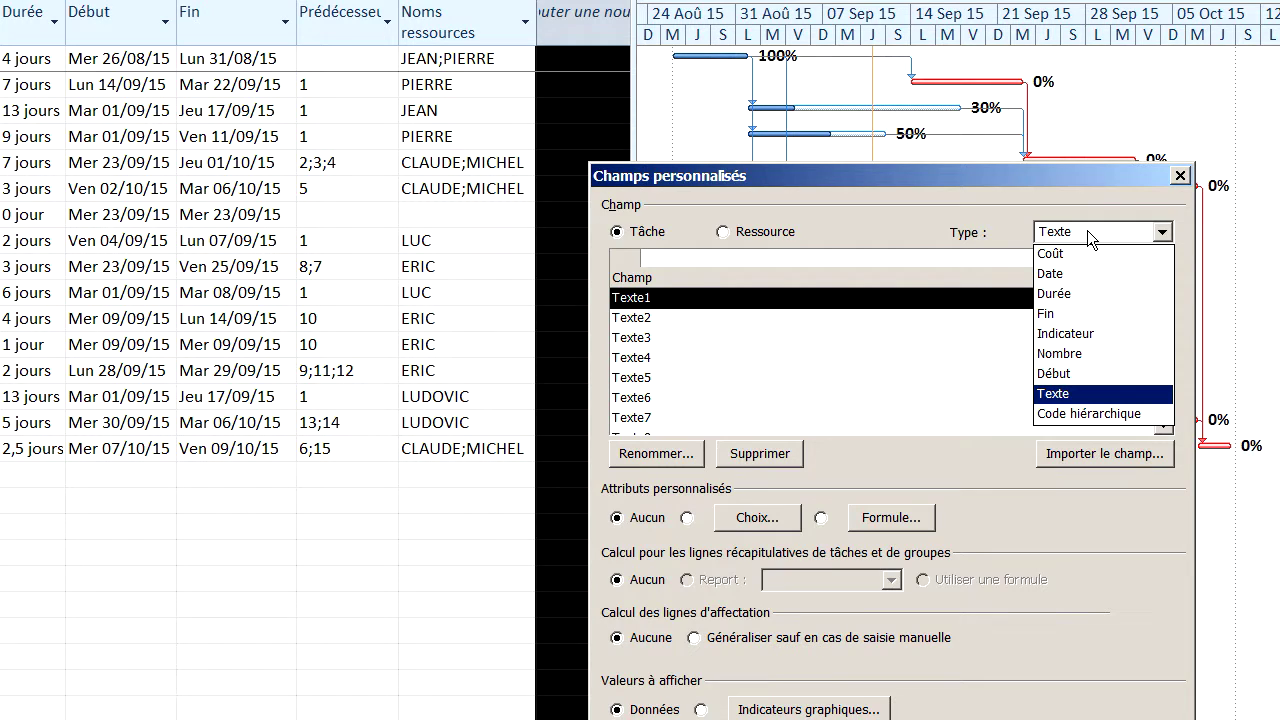
click(1057, 392)
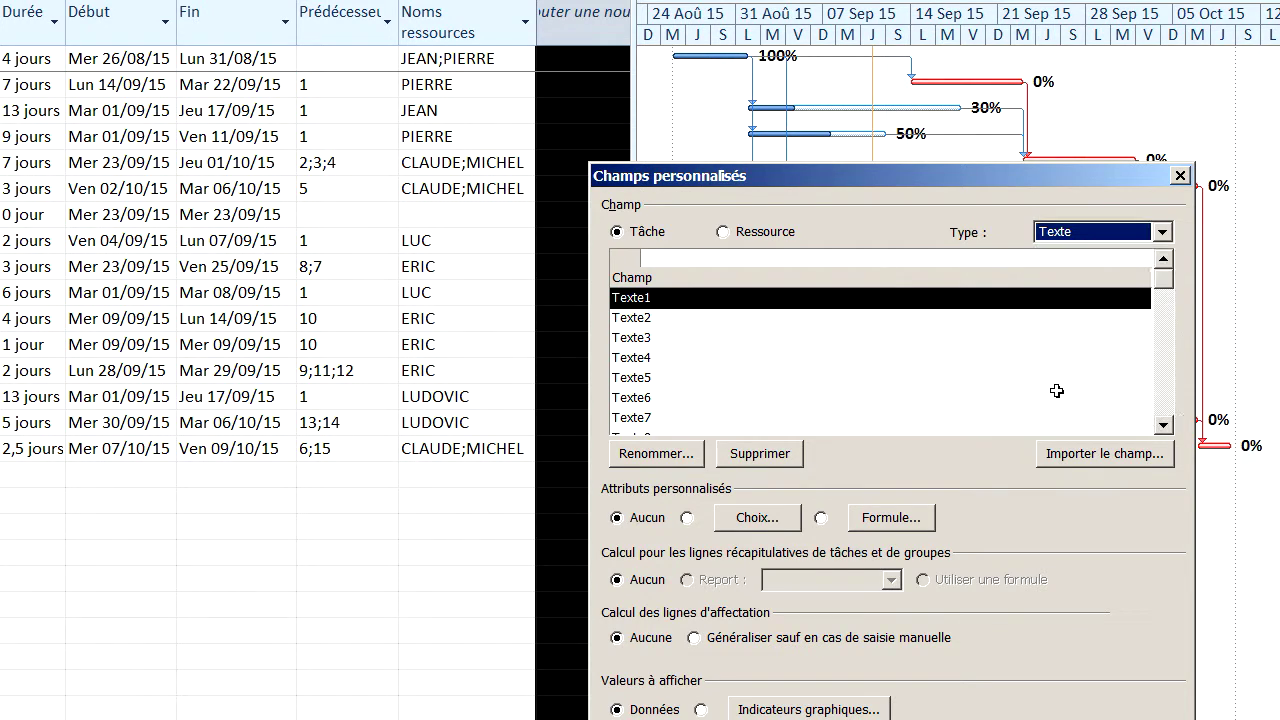
Name the Texte1 custom field "Ce que je dois avoir terminé pour aujourd'hui"
click(770, 262)
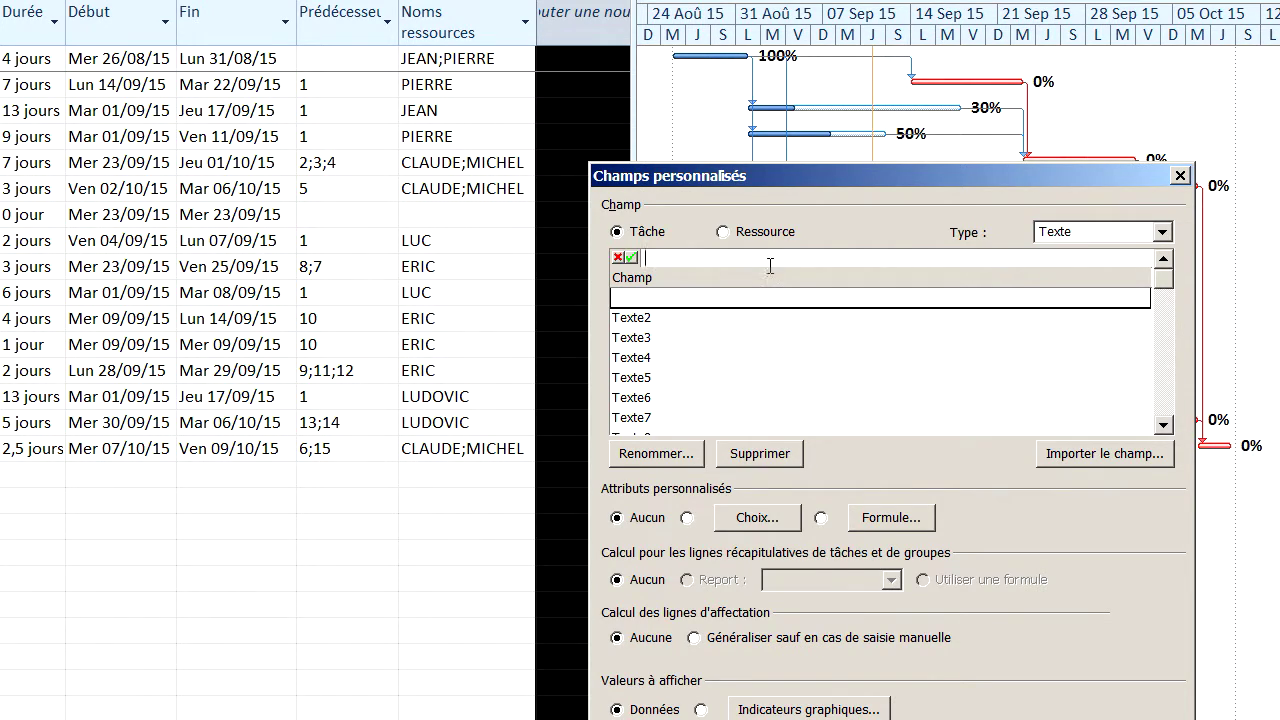
text(Ce que je dois av)
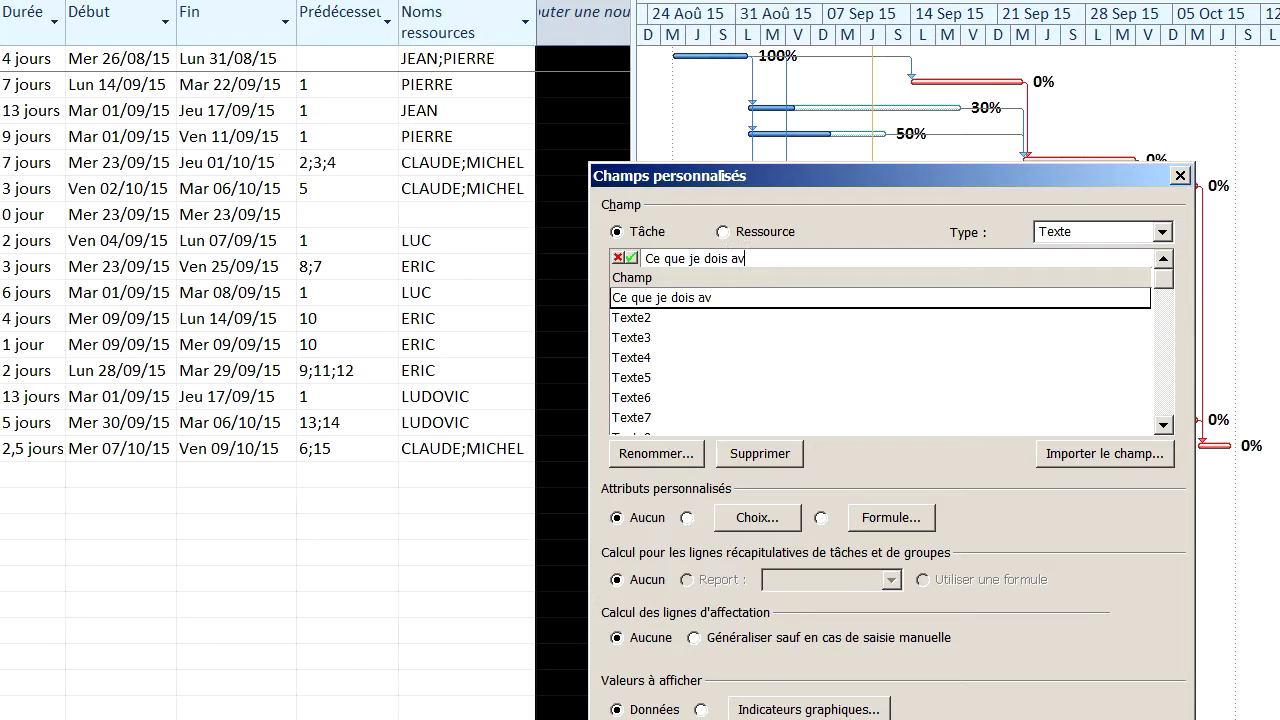
text(oir terminé pou)
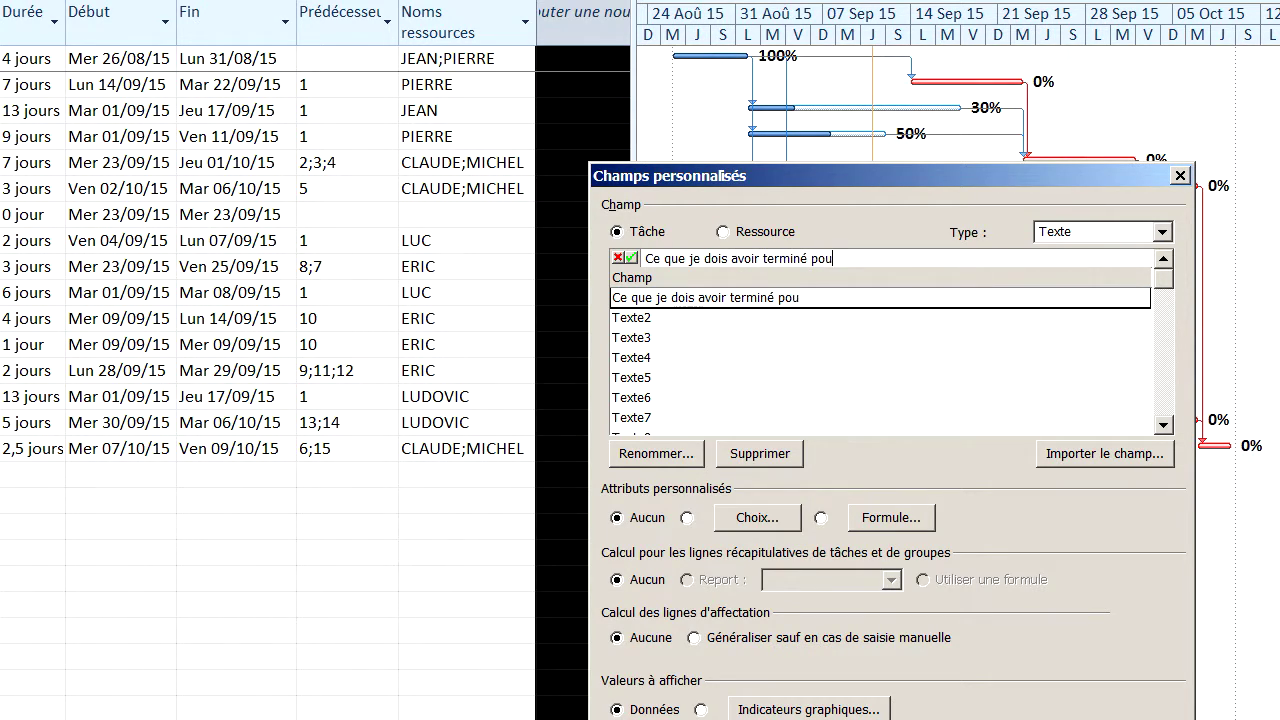
text(r aujourd'hui)
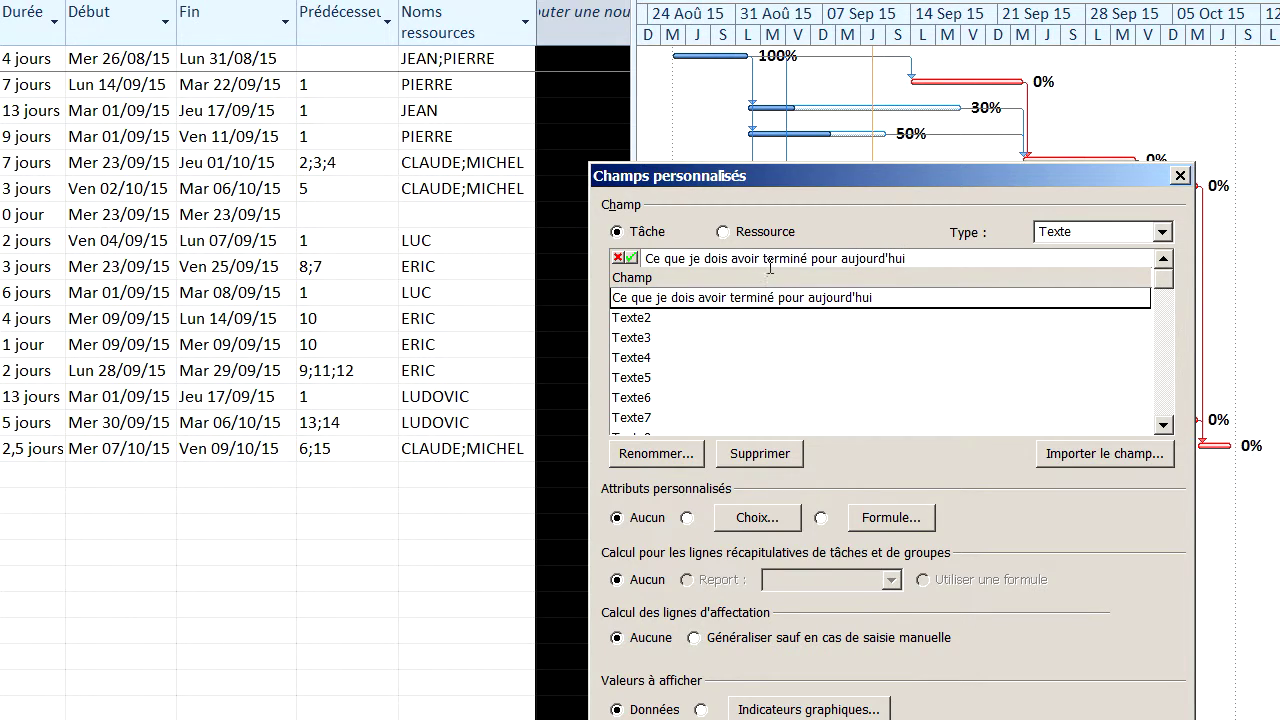
key(Return)
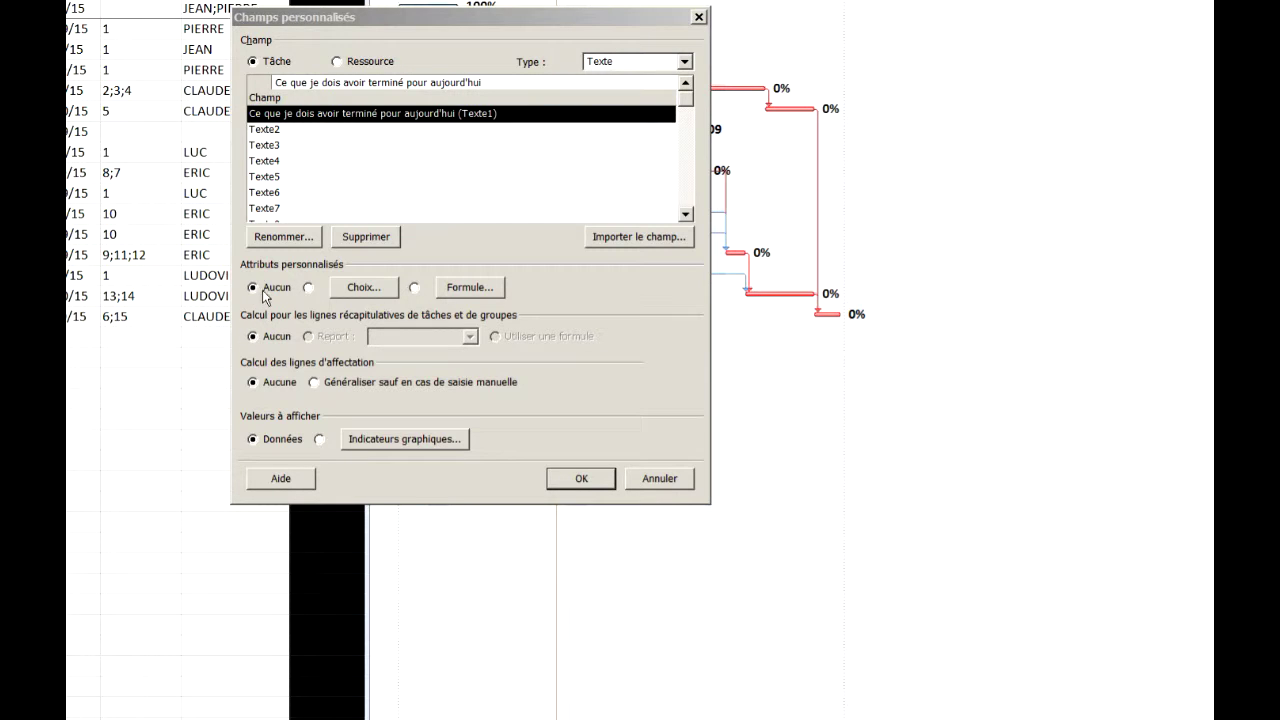
Have the custom field calculated by a formula and insert the IIf function into it
click(414, 288)
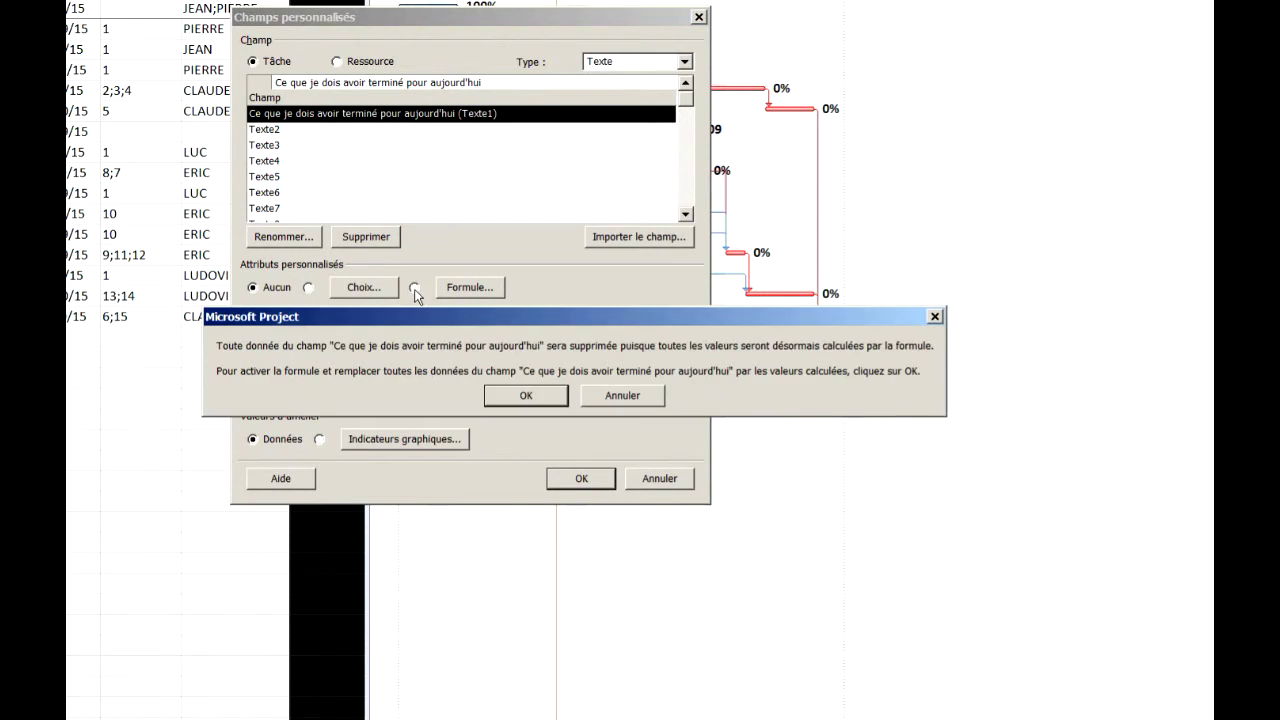
click(512, 397)
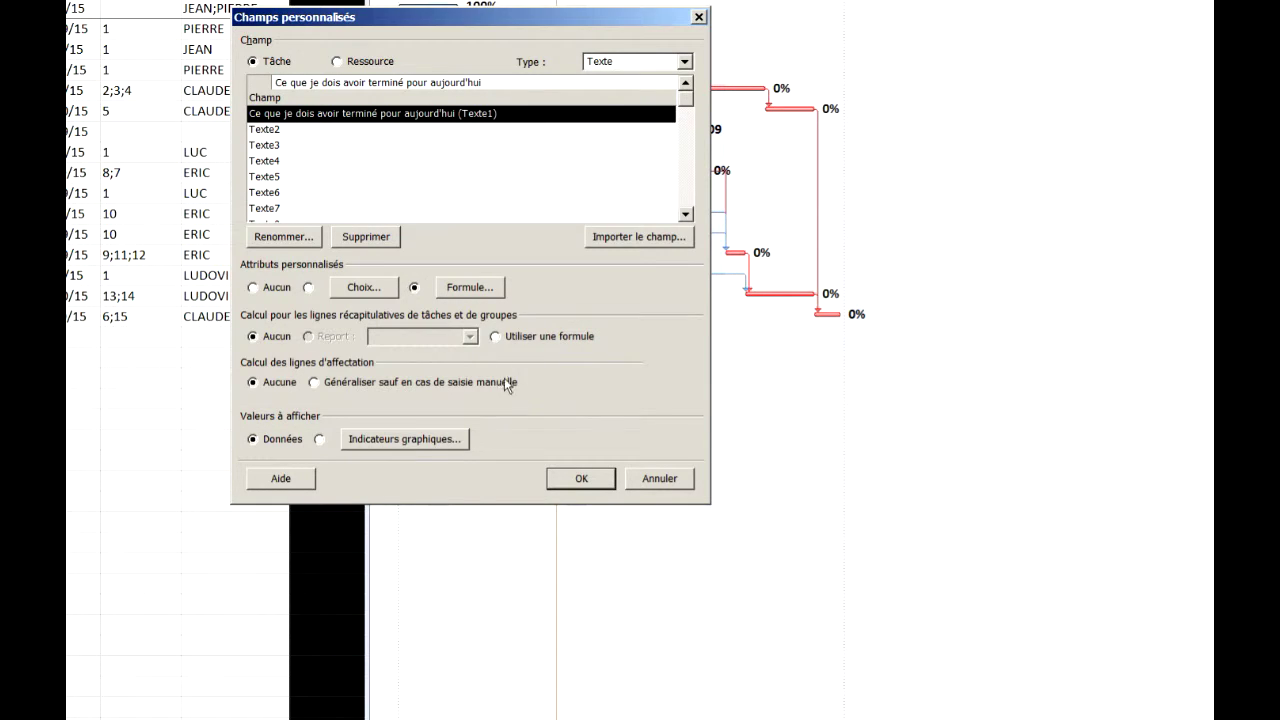
click(481, 291)
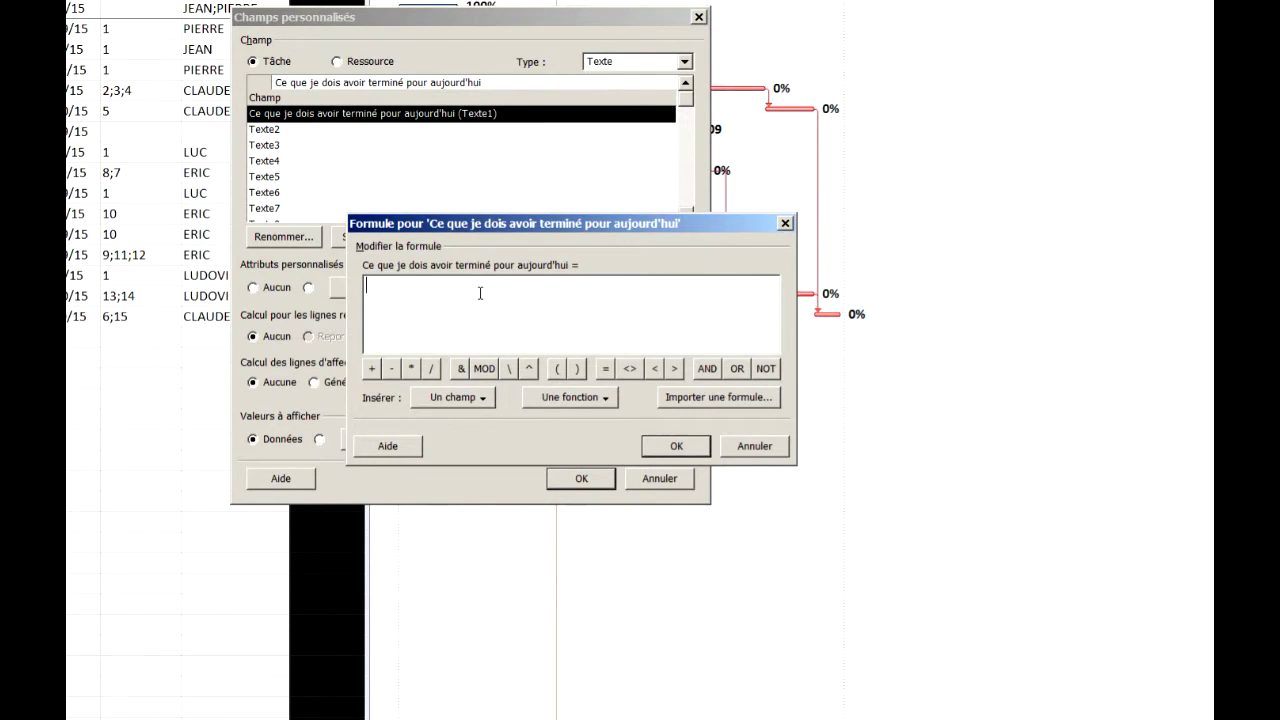
click(606, 401)
mouse_move(630, 470)
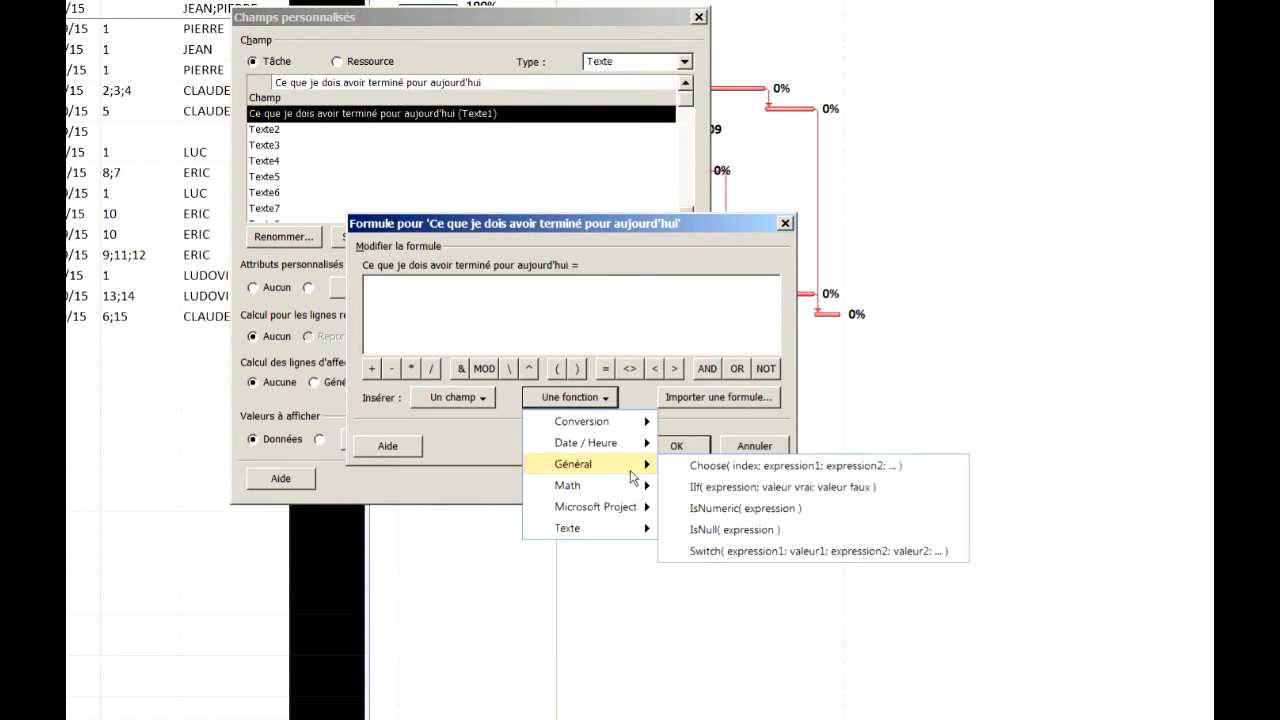
click(723, 488)
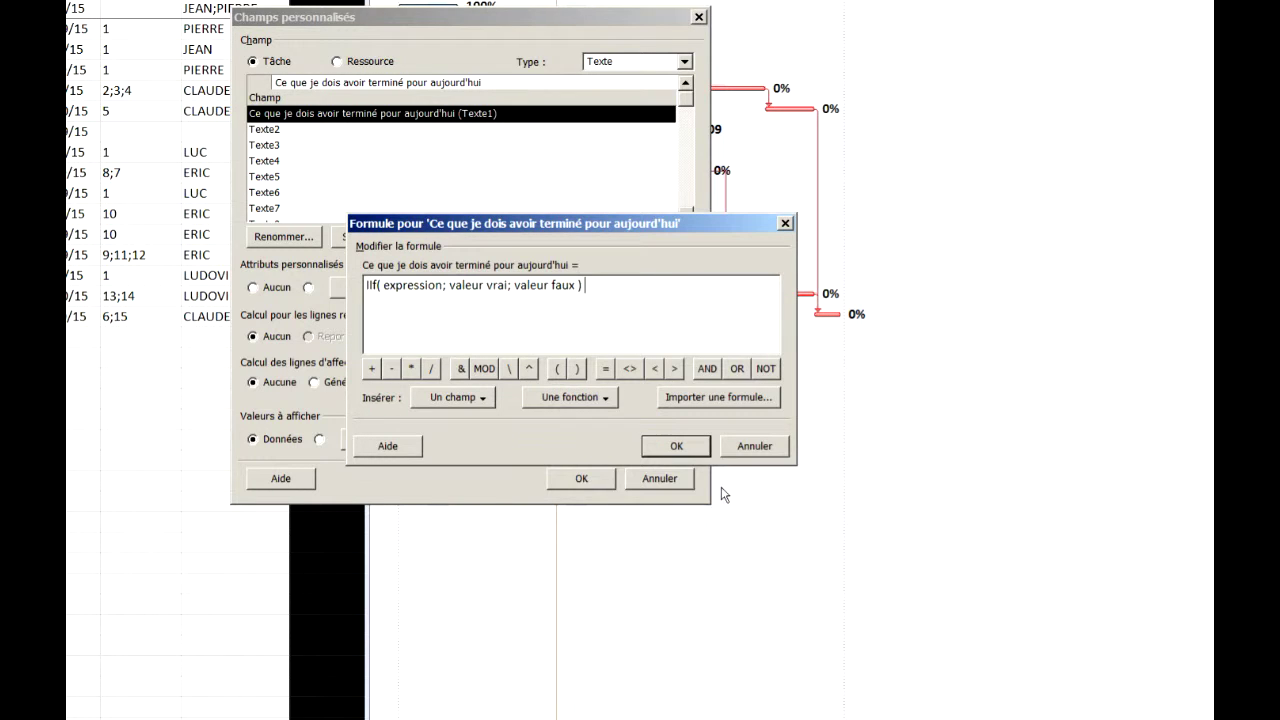
Replace the true and false value placeholders of the IIf function with 'OUI' and 'NON'
click(508, 286)
drag(508, 286, 451, 285)
click(451, 285)
text("oui)
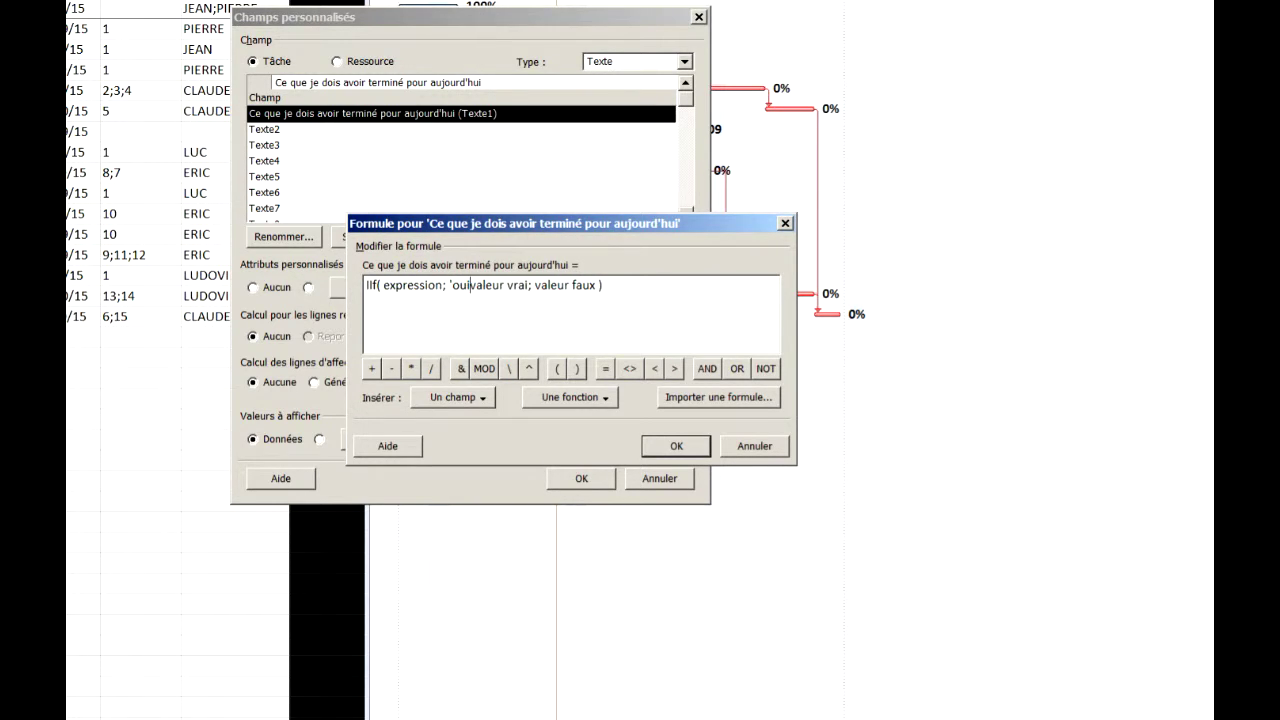
text(")
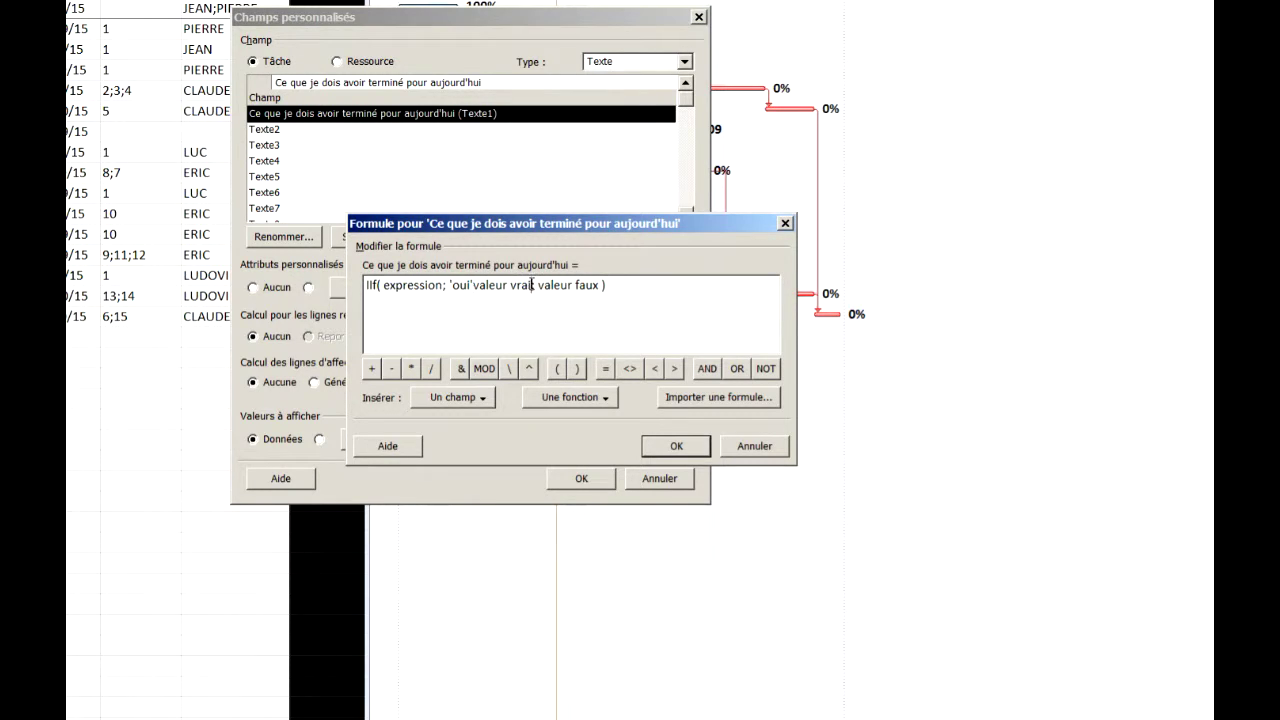
drag(531, 285, 482, 290)
key(BackSpace)
key(BackSpace)
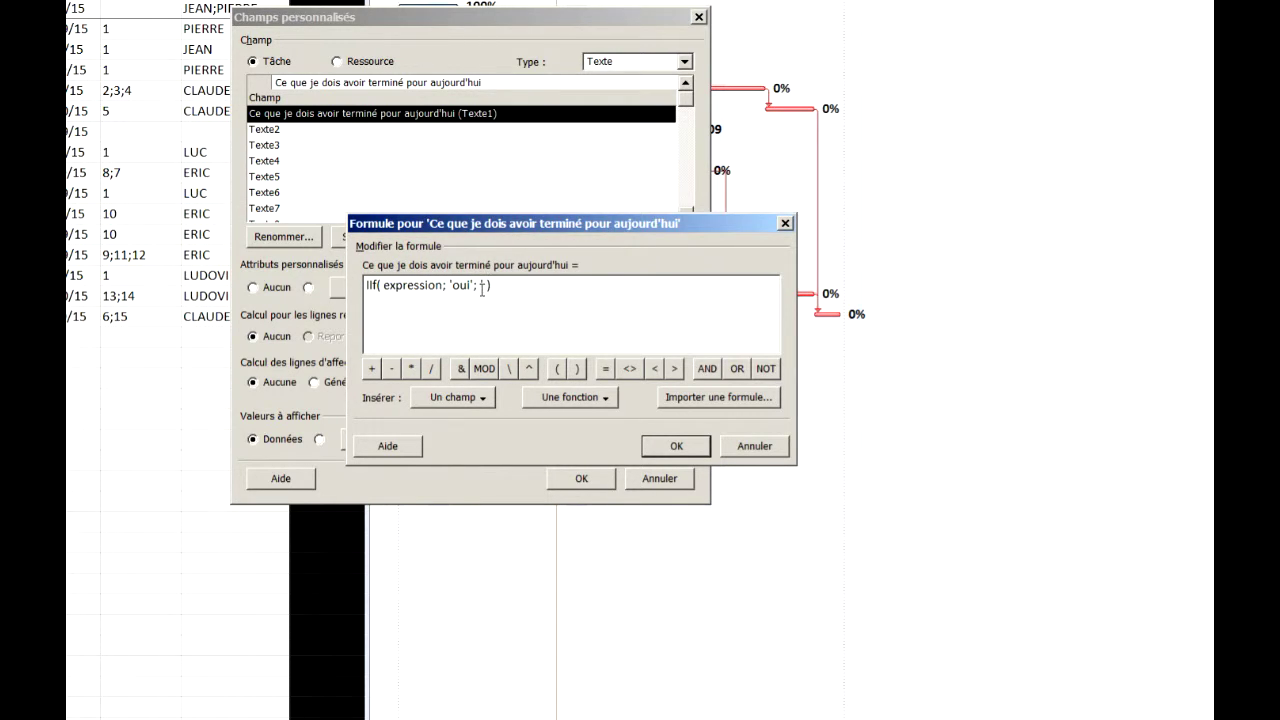
text('non')
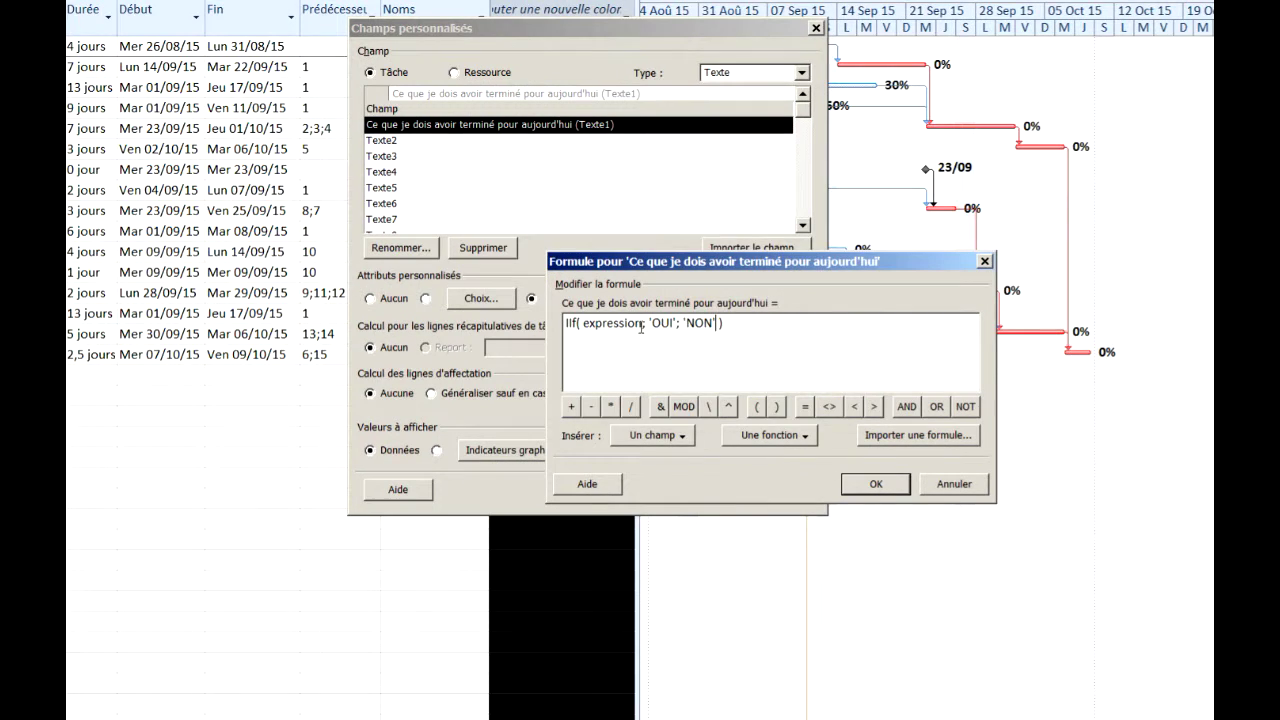
Replace the expression placeholder with the condition [Fin prévue] - [Date du jour] < 0
drag(641, 327, 584, 327)
key(BackSpace)
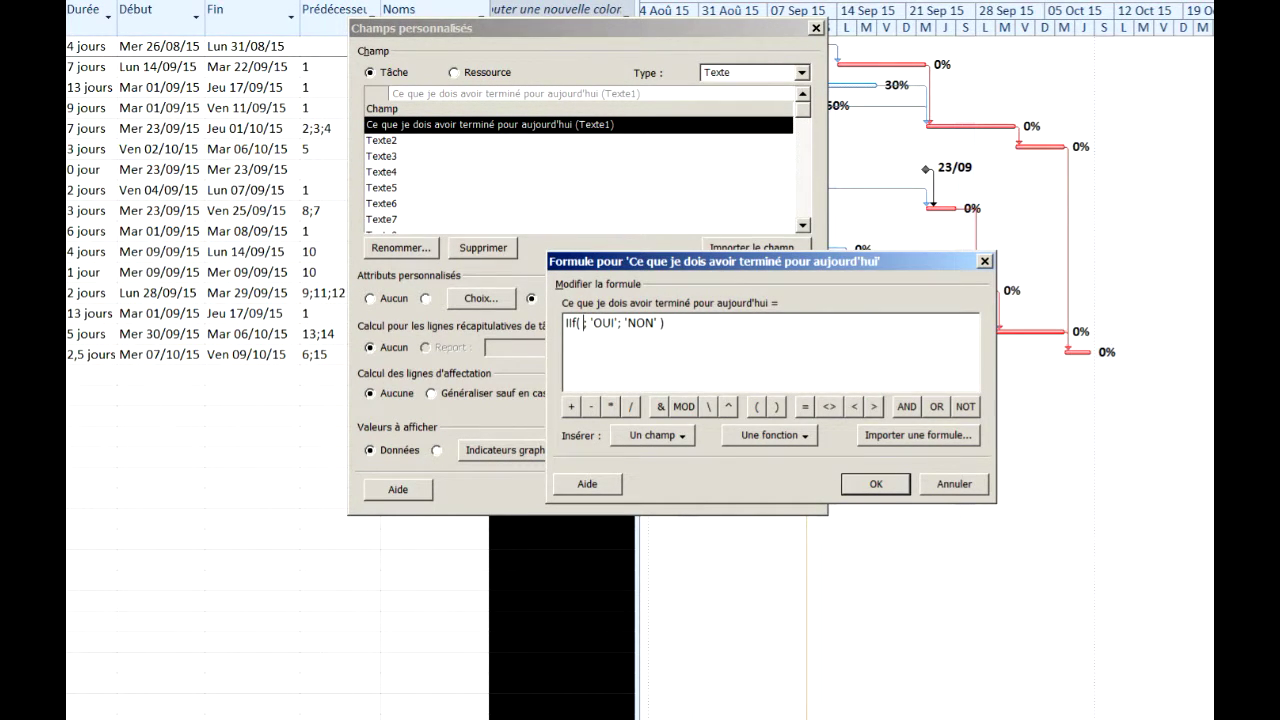
click(688, 437)
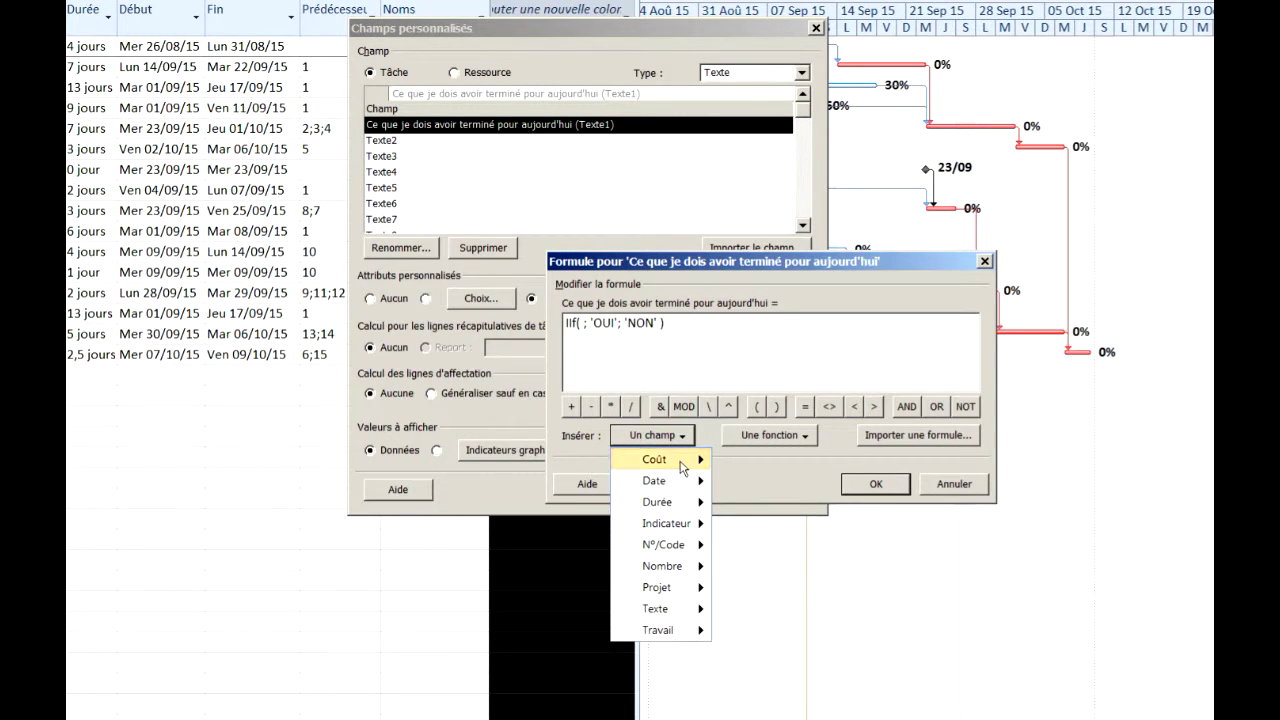
mouse_move(678, 486)
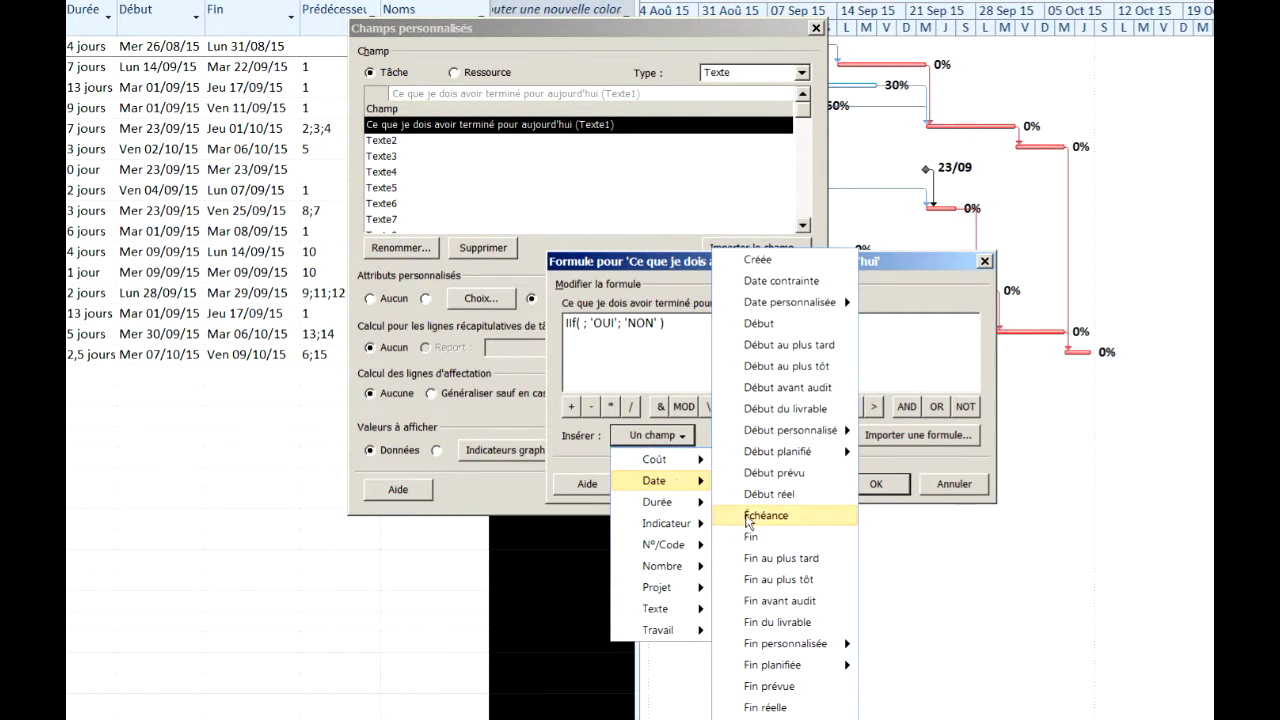
click(790, 687)
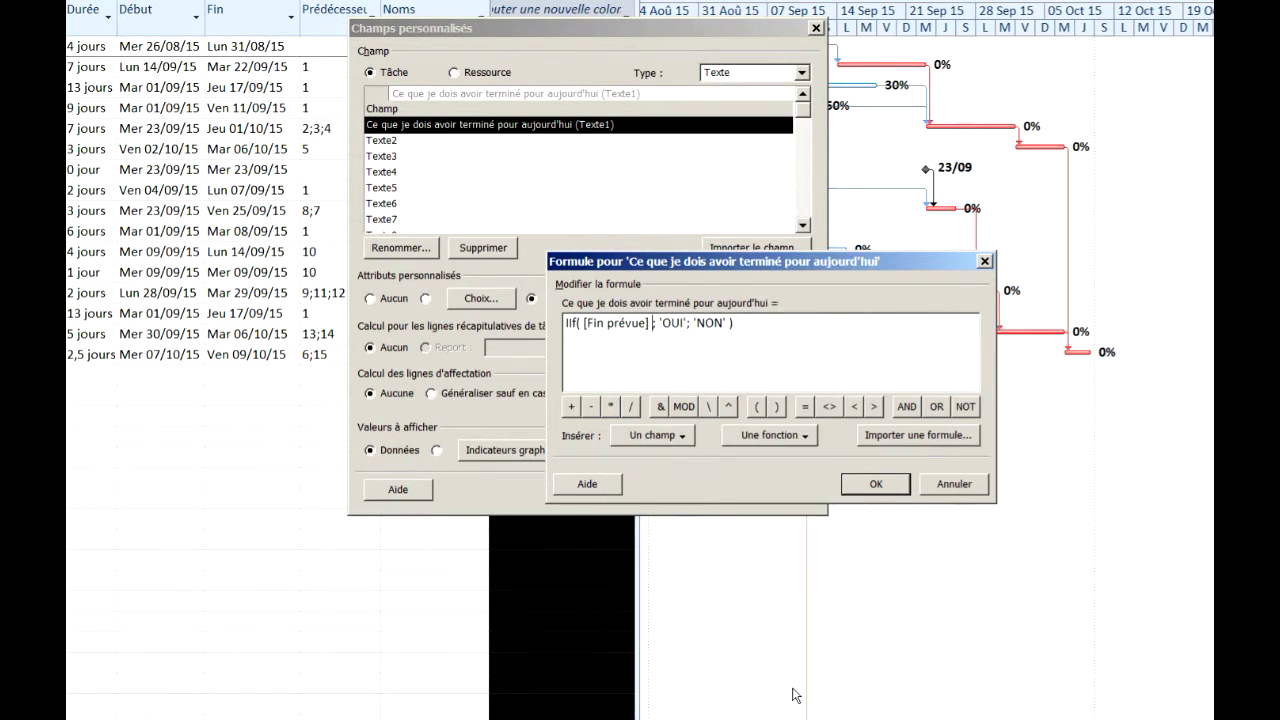
click(591, 407)
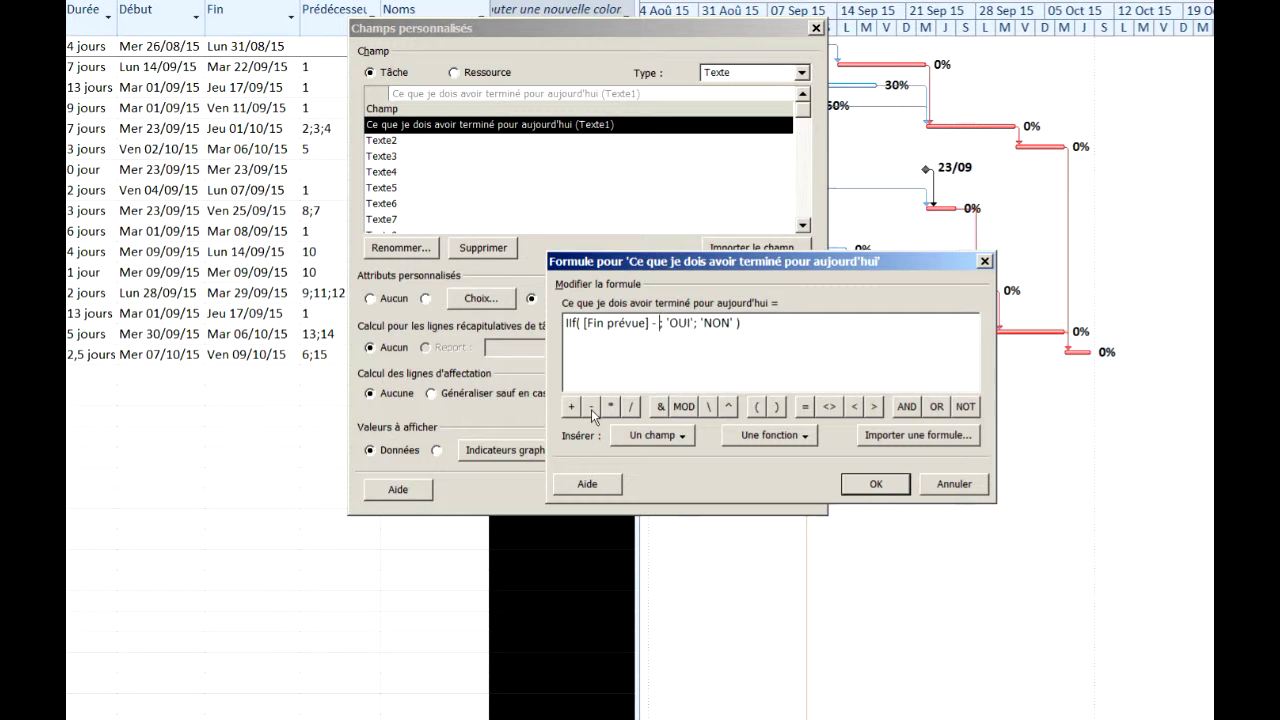
click(655, 440)
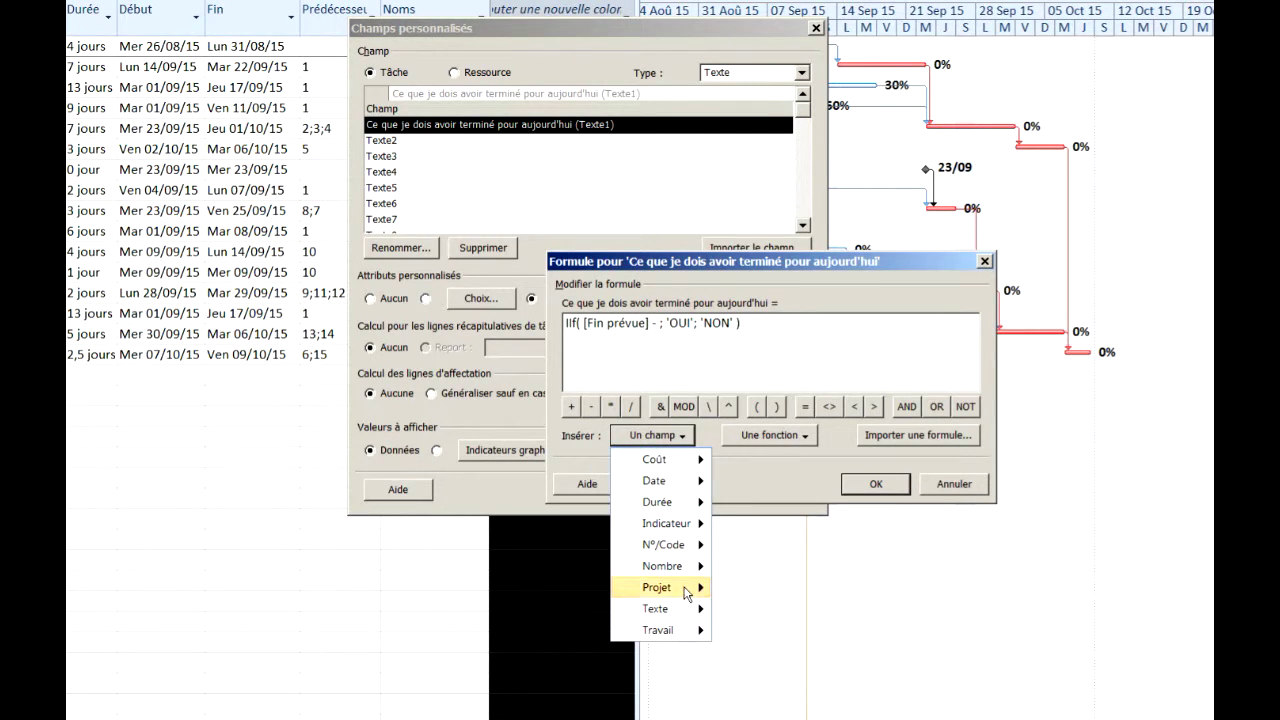
mouse_move(688, 594)
mouse_move(752, 598)
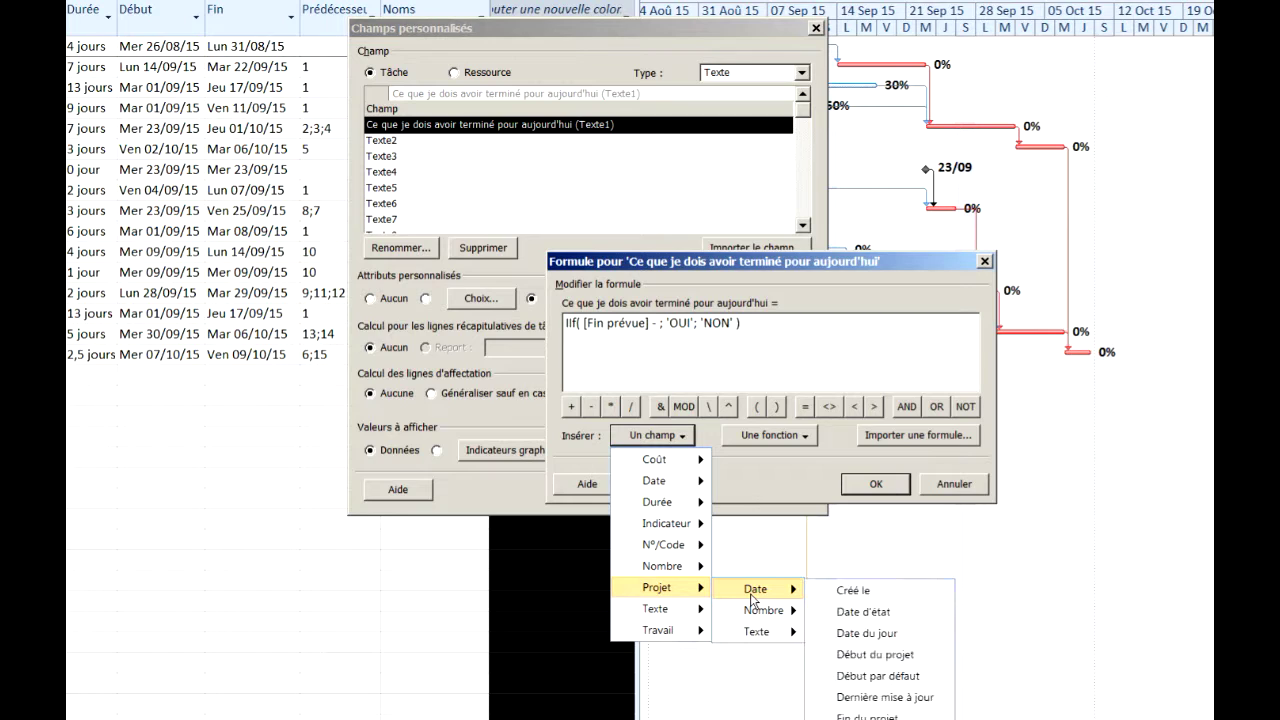
click(879, 636)
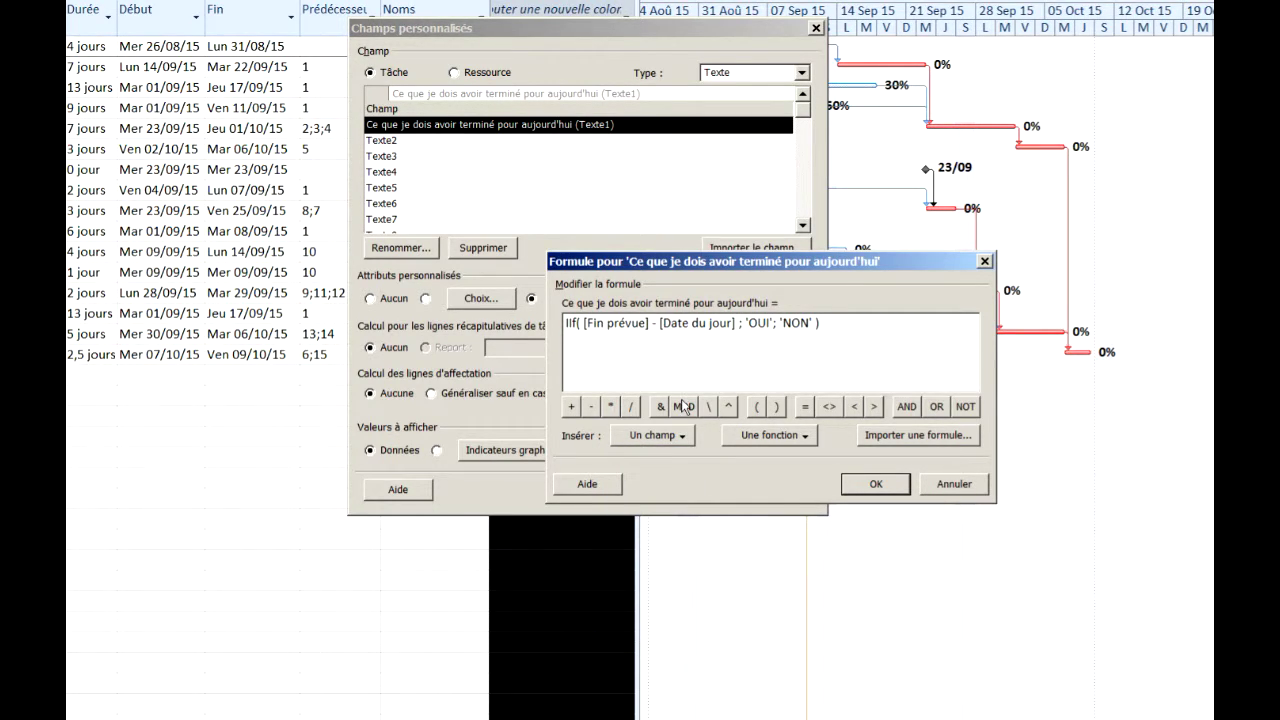
click(853, 406)
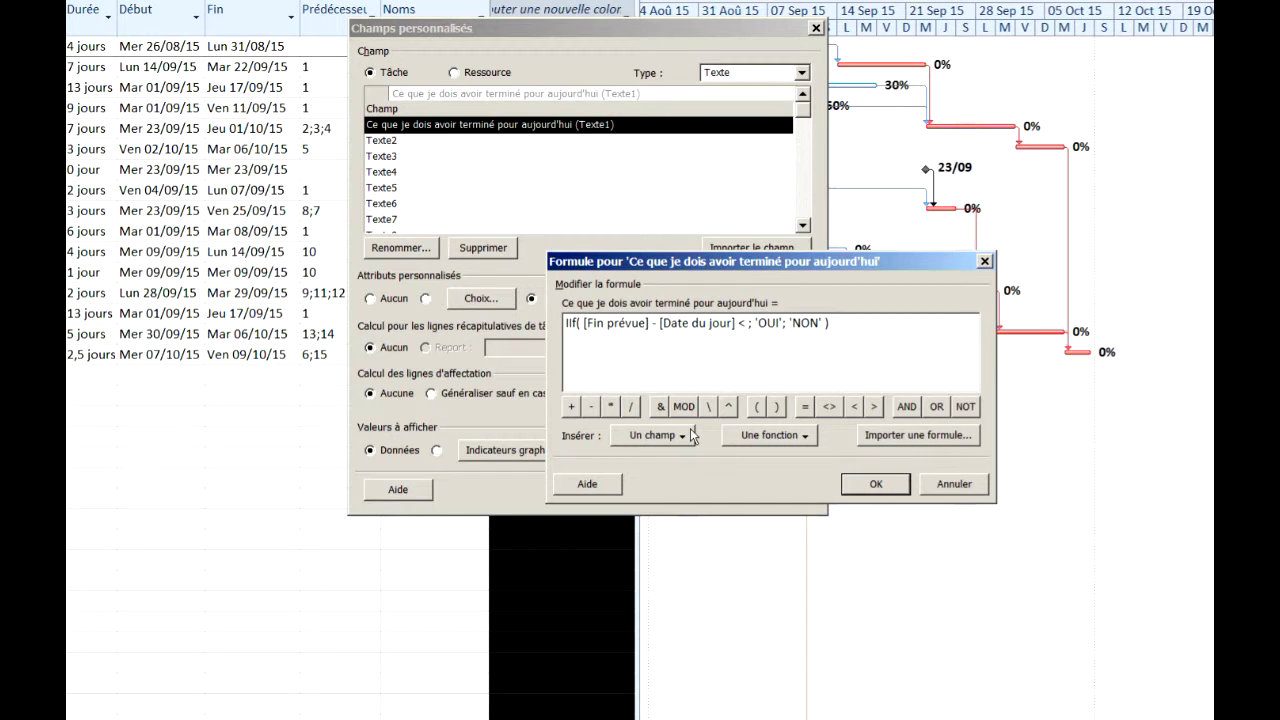
text(0)
Add the condition AND [% Travail achevé] < 100 and accept the formula, replacing the field's existing data
click(906, 407)
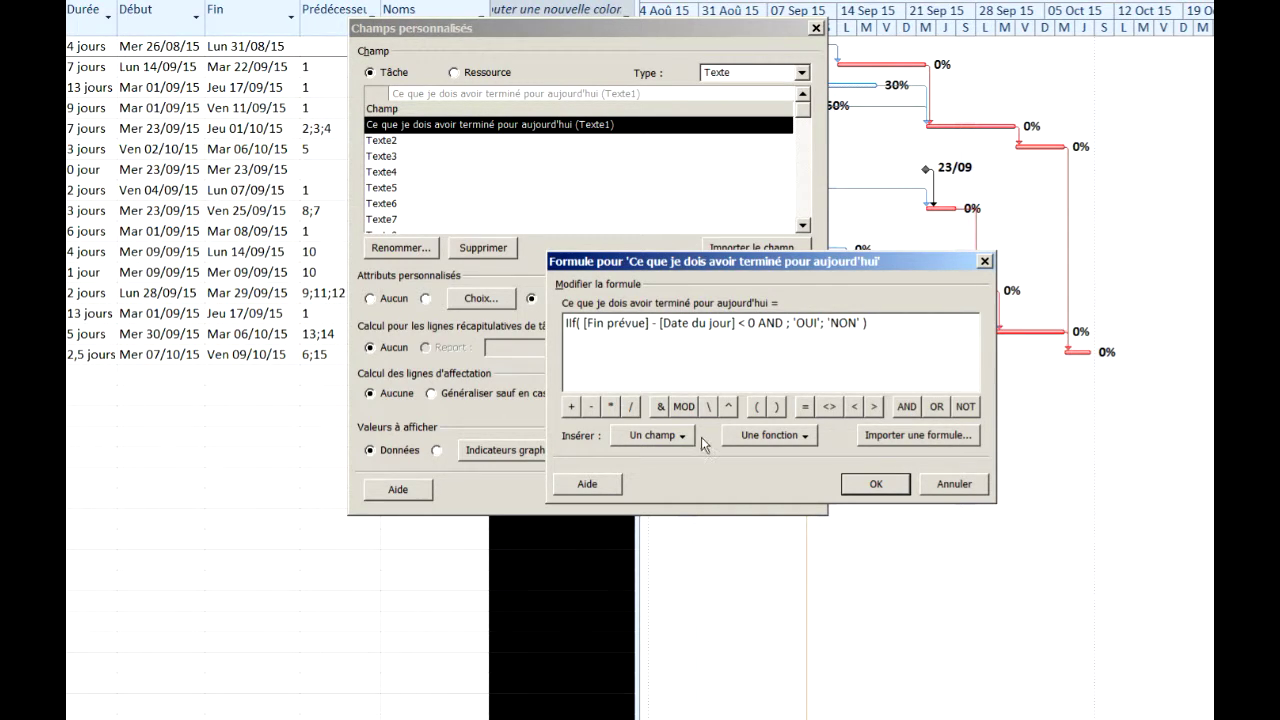
click(665, 436)
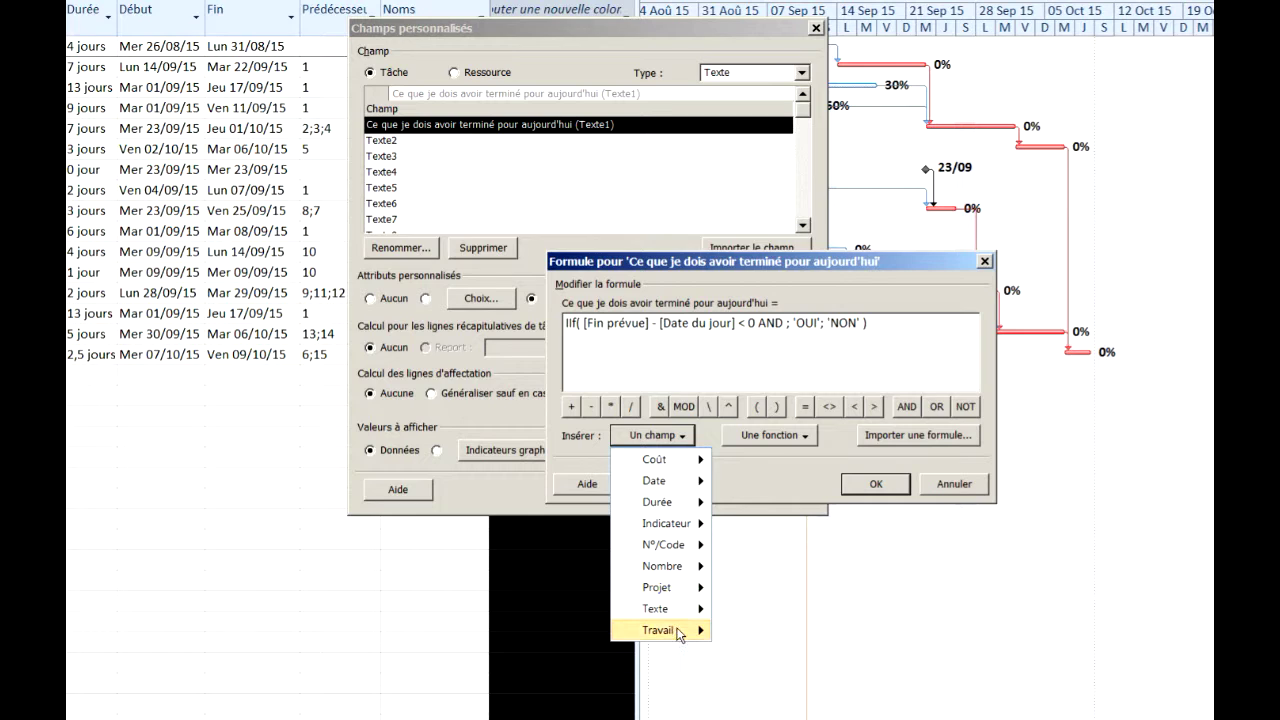
mouse_move(678, 632)
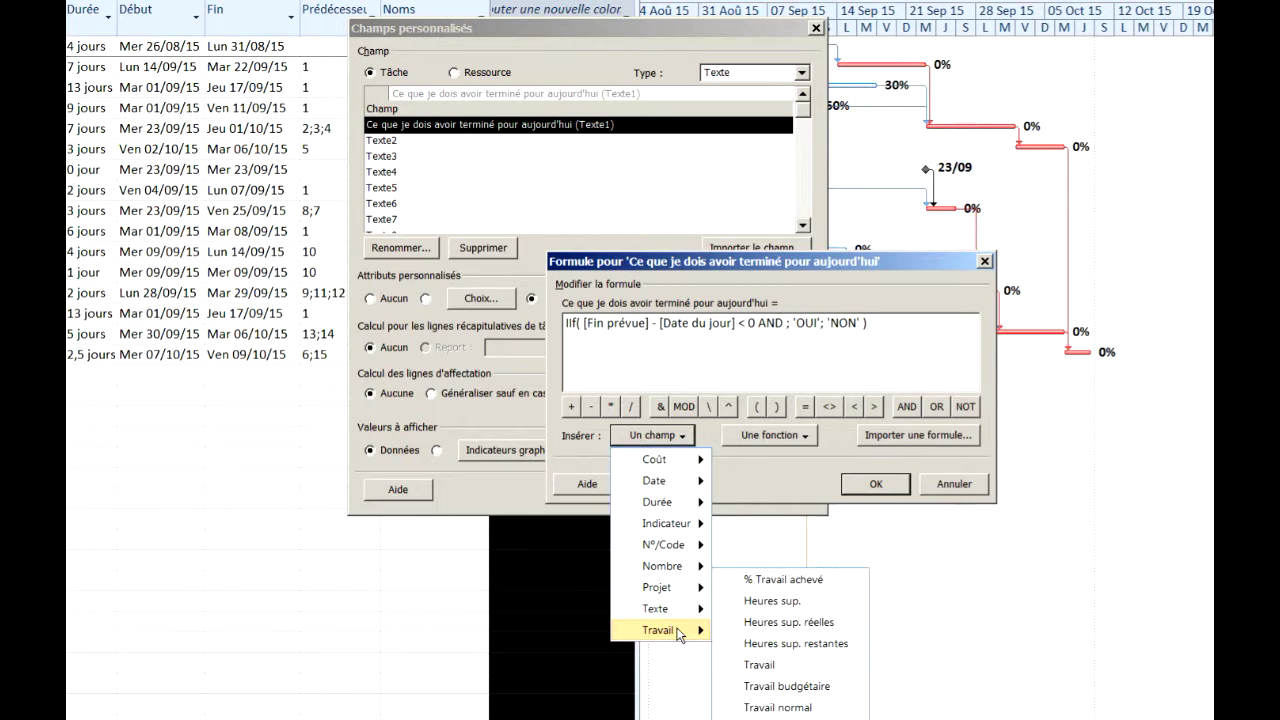
click(797, 588)
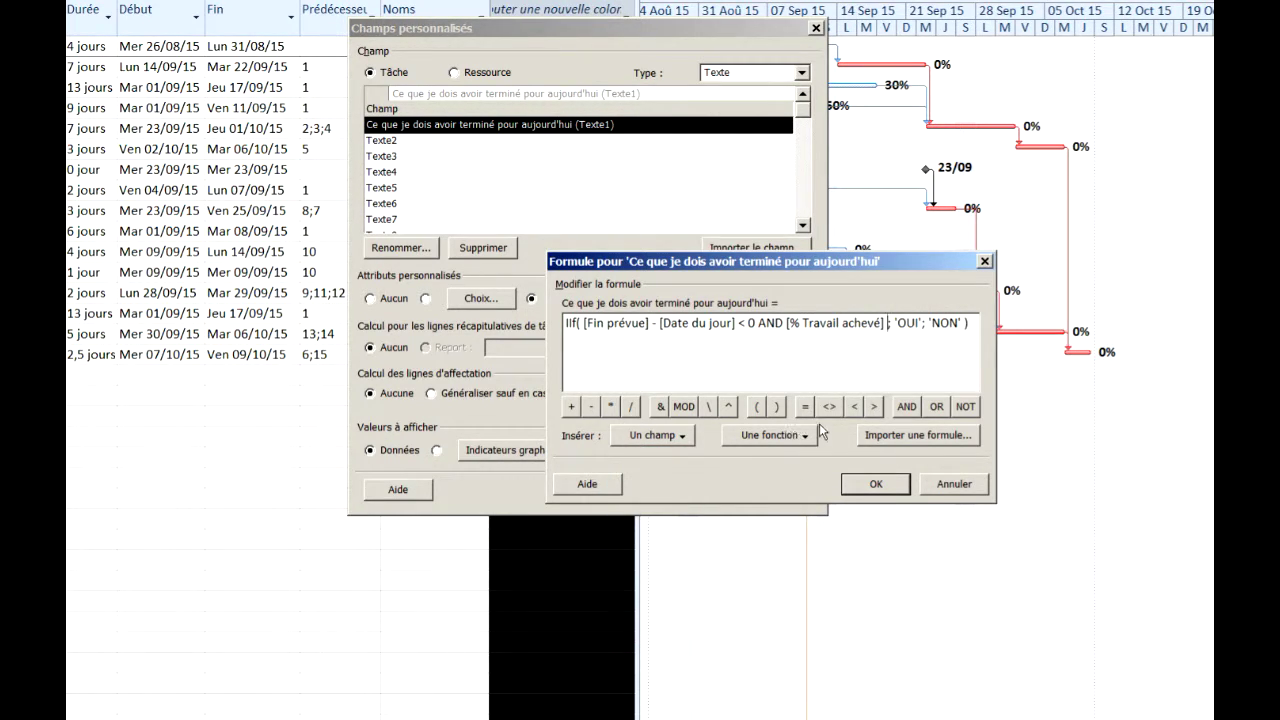
click(853, 406)
text(100)
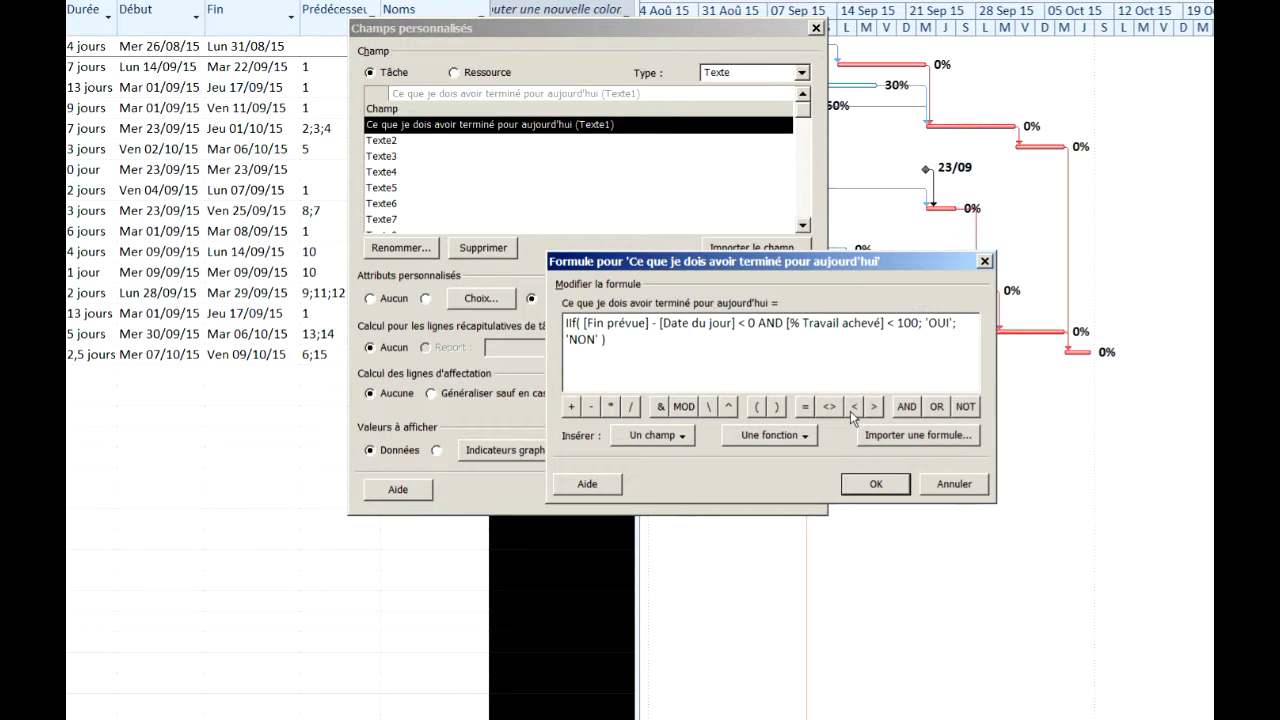
click(857, 488)
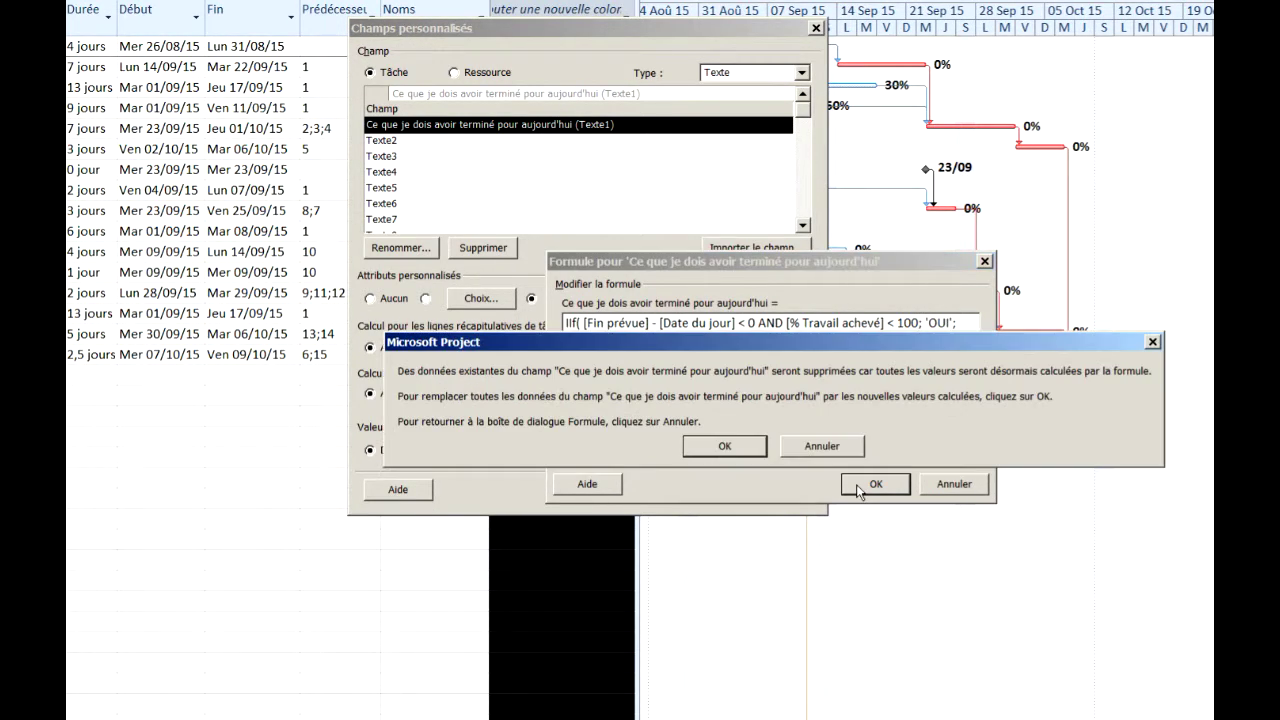
click(728, 445)
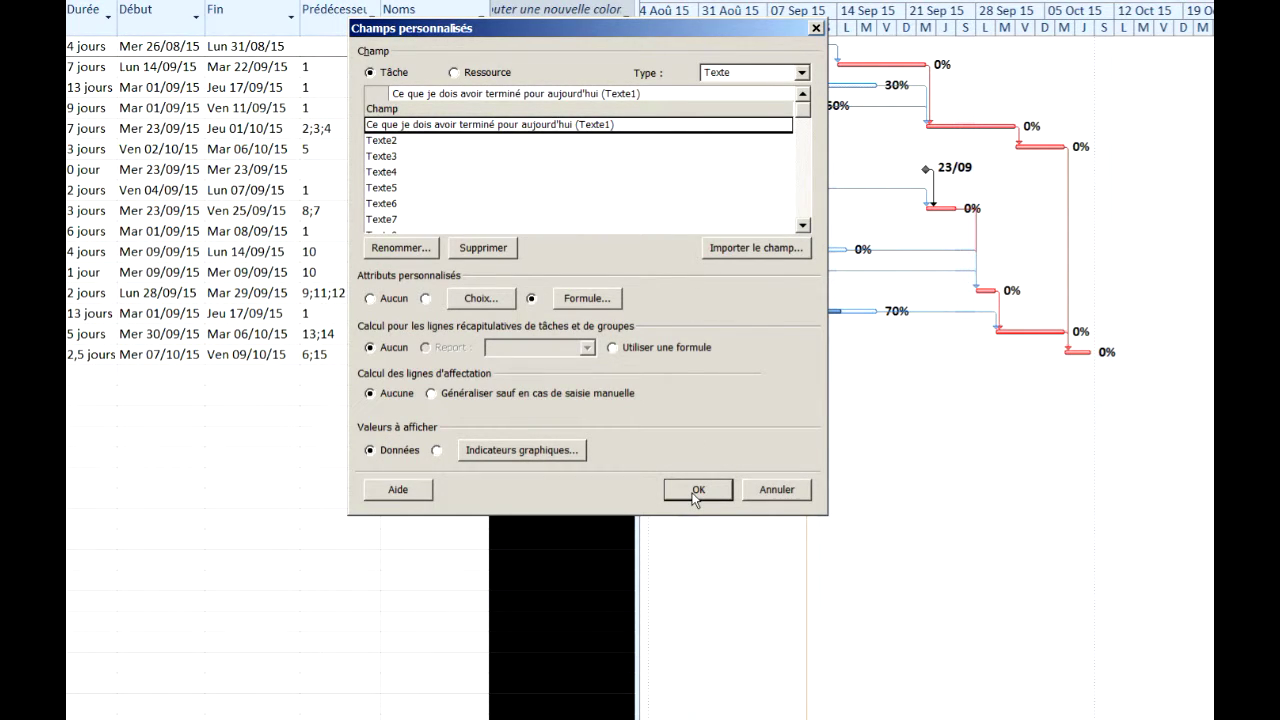
Use the formula for task and group summary rows too, and add the field 'Ce que je dois avoir terminé pour aujourd'hui' as a table column
click(613, 349)
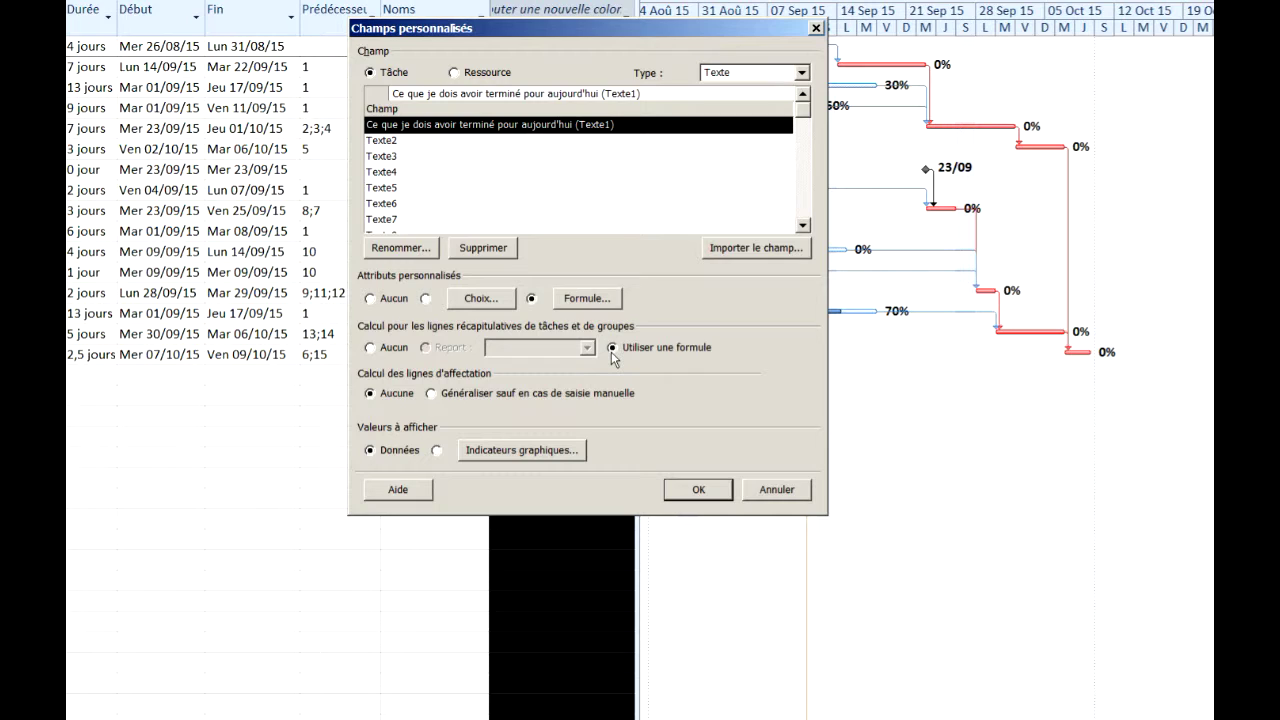
click(693, 491)
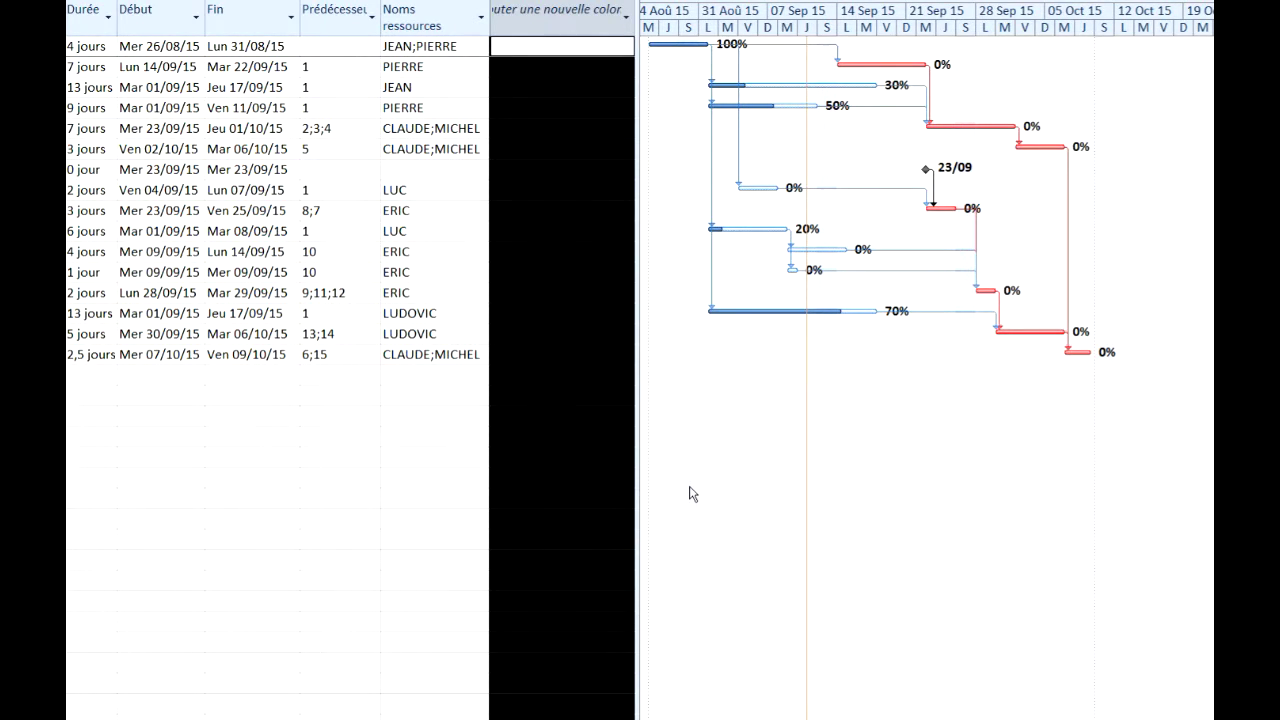
right_click(553, 27)
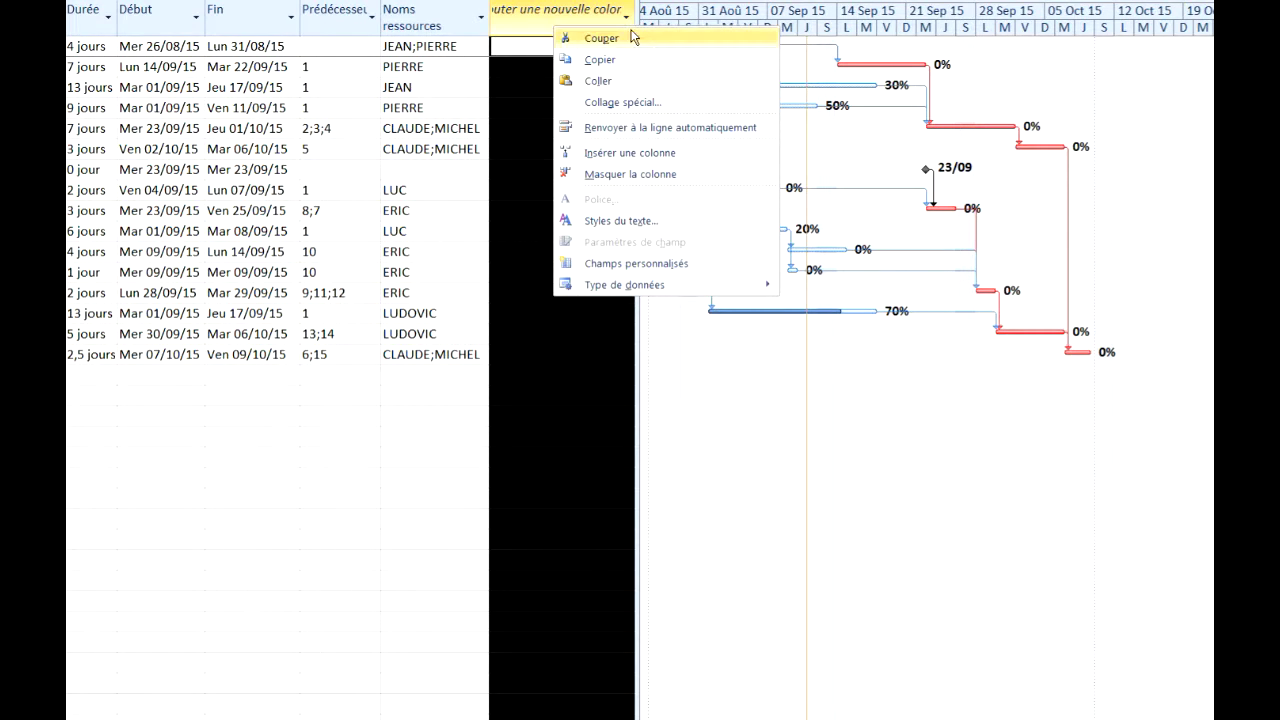
key(Escape)
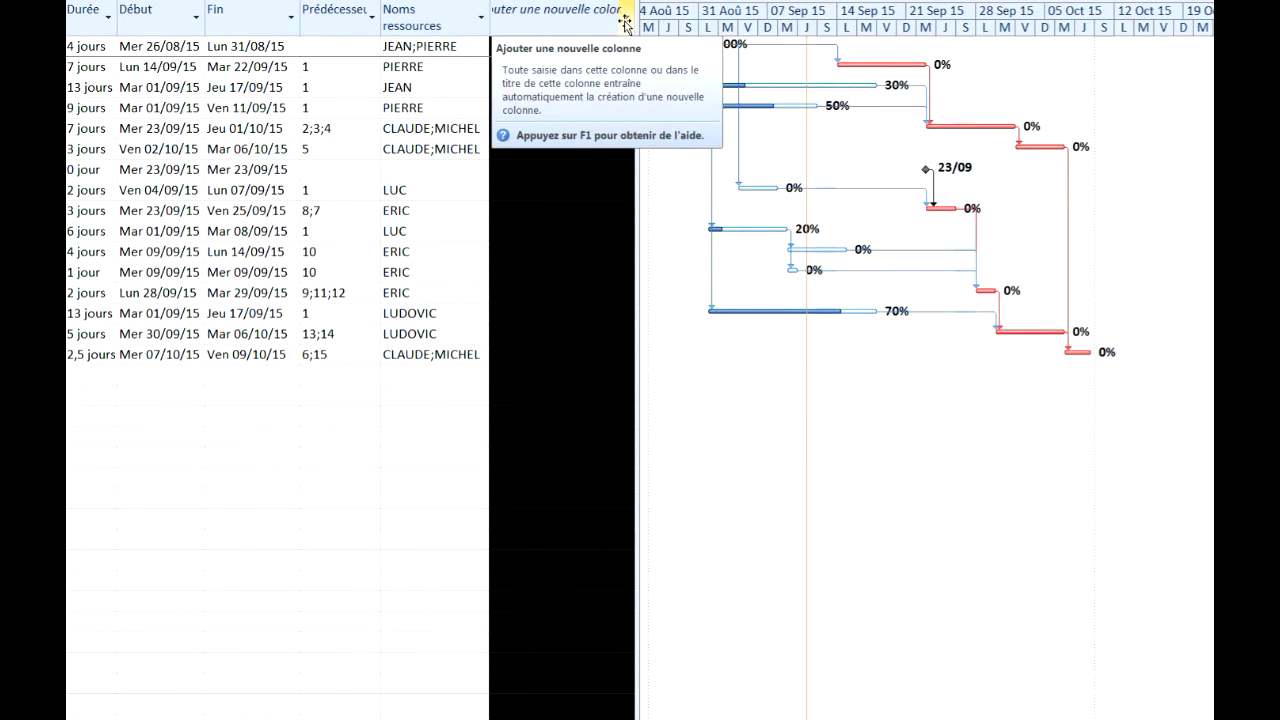
click(624, 22)
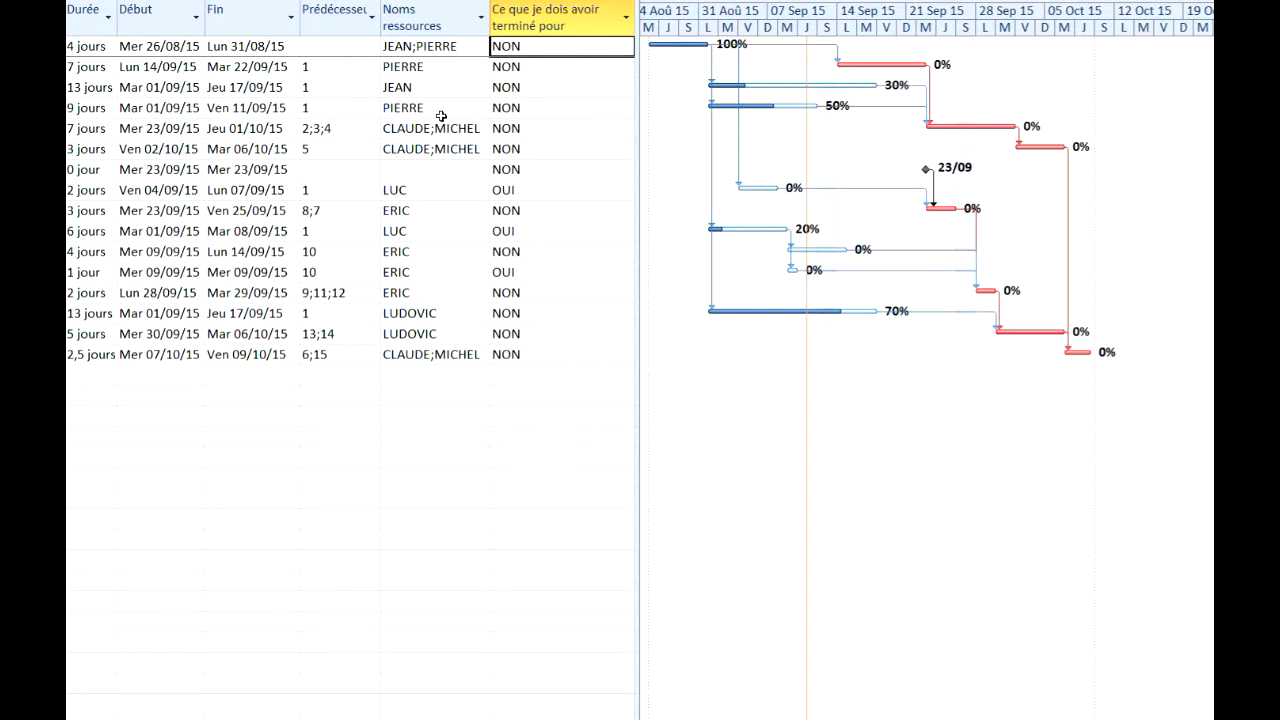
Check the new column's values for several tasks against their Gantt bars, completion percentages and the current date line
click(66, 46)
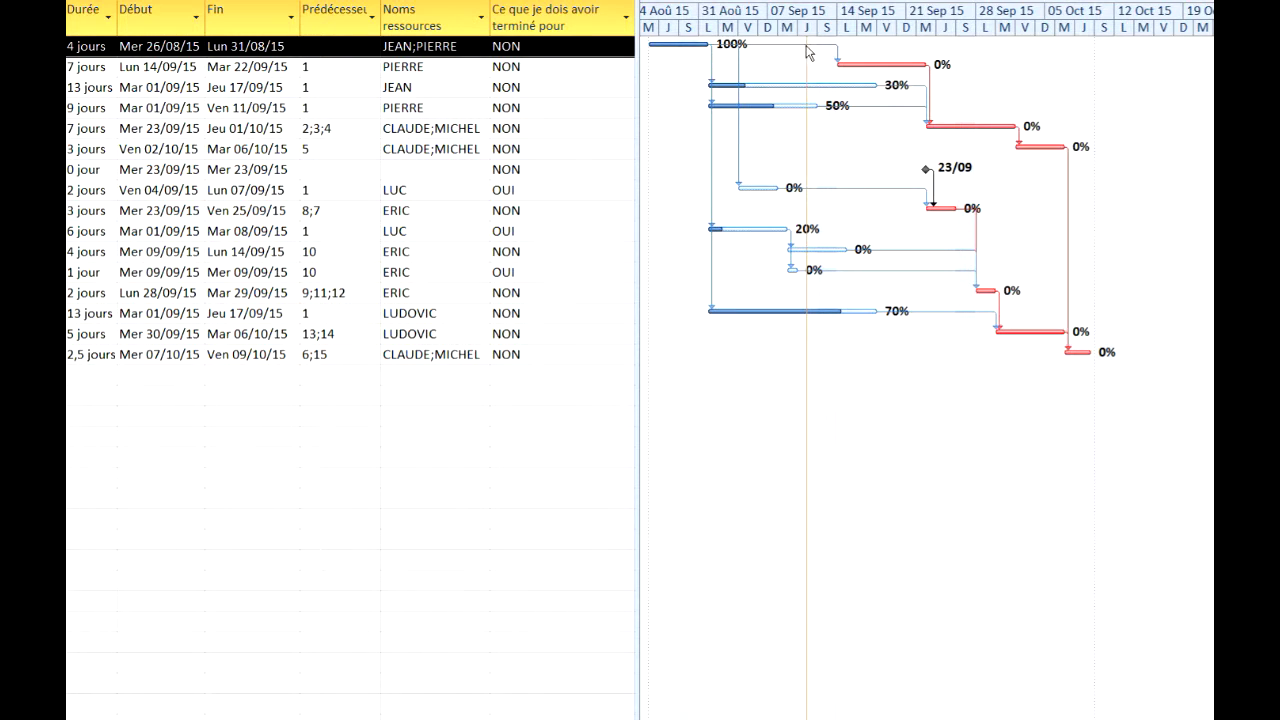
mouse_move(712, 53)
mouse_move(836, 64)
mouse_move(777, 187)
click(115, 229)
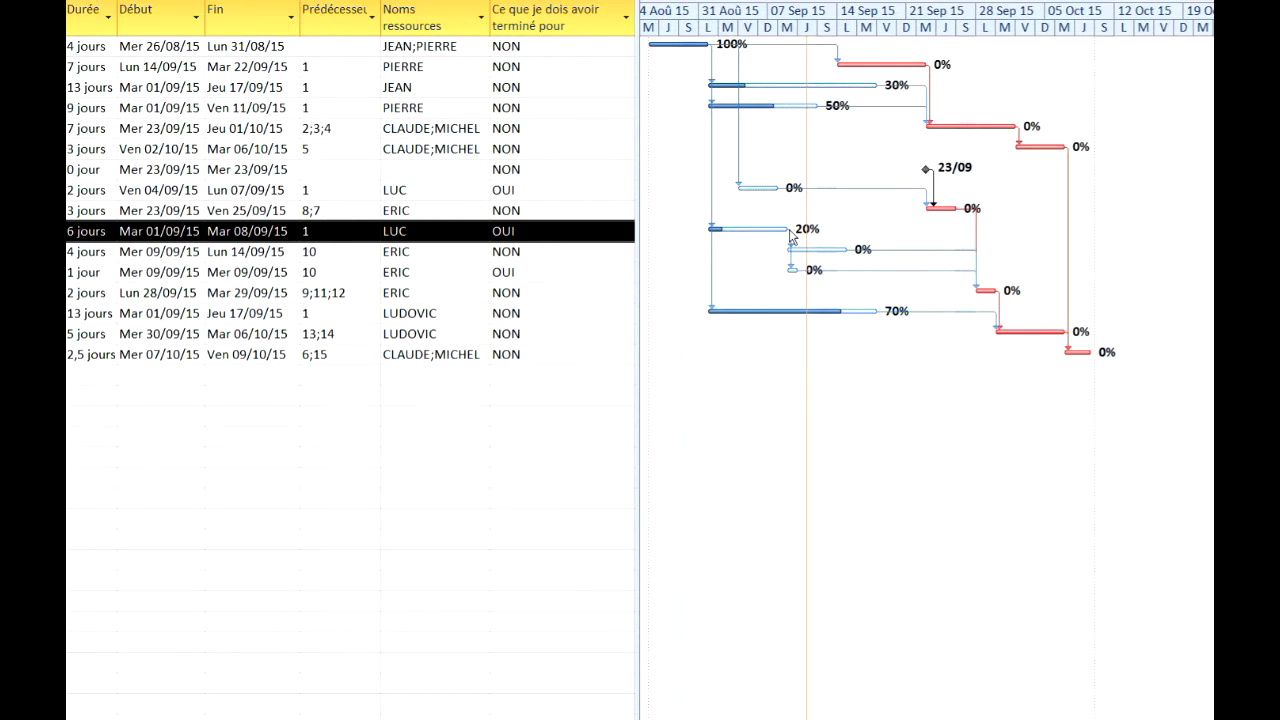
mouse_move(791, 238)
click(107, 275)
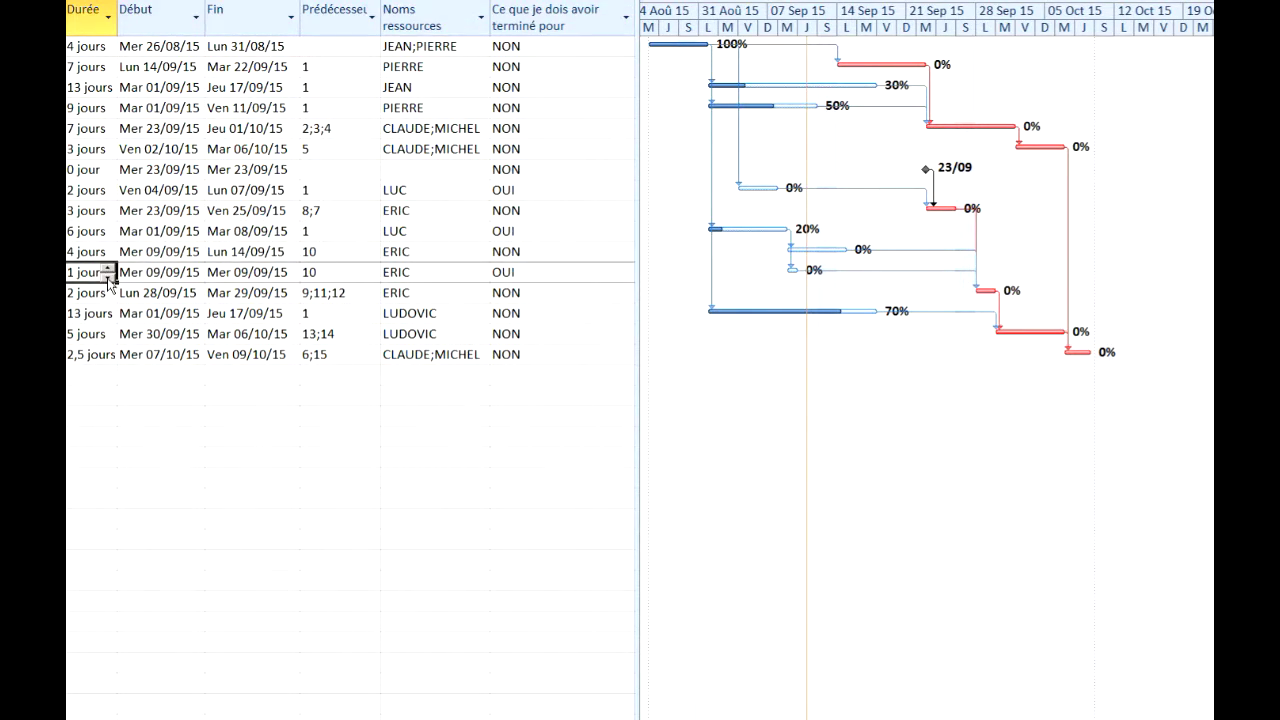
Filter the 'Ce que je dois avoir terminé pour aujourd'hui' column to show only the tasks with the value OUI
click(626, 18)
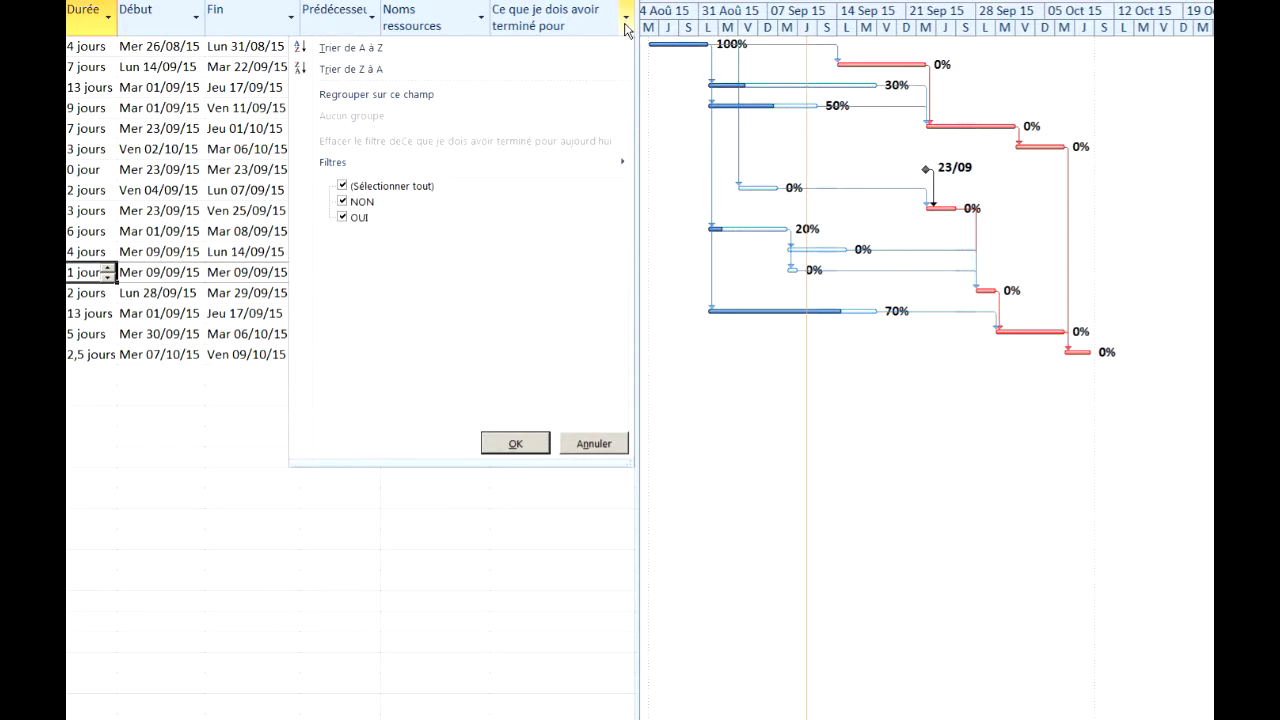
click(345, 187)
click(344, 217)
click(520, 443)
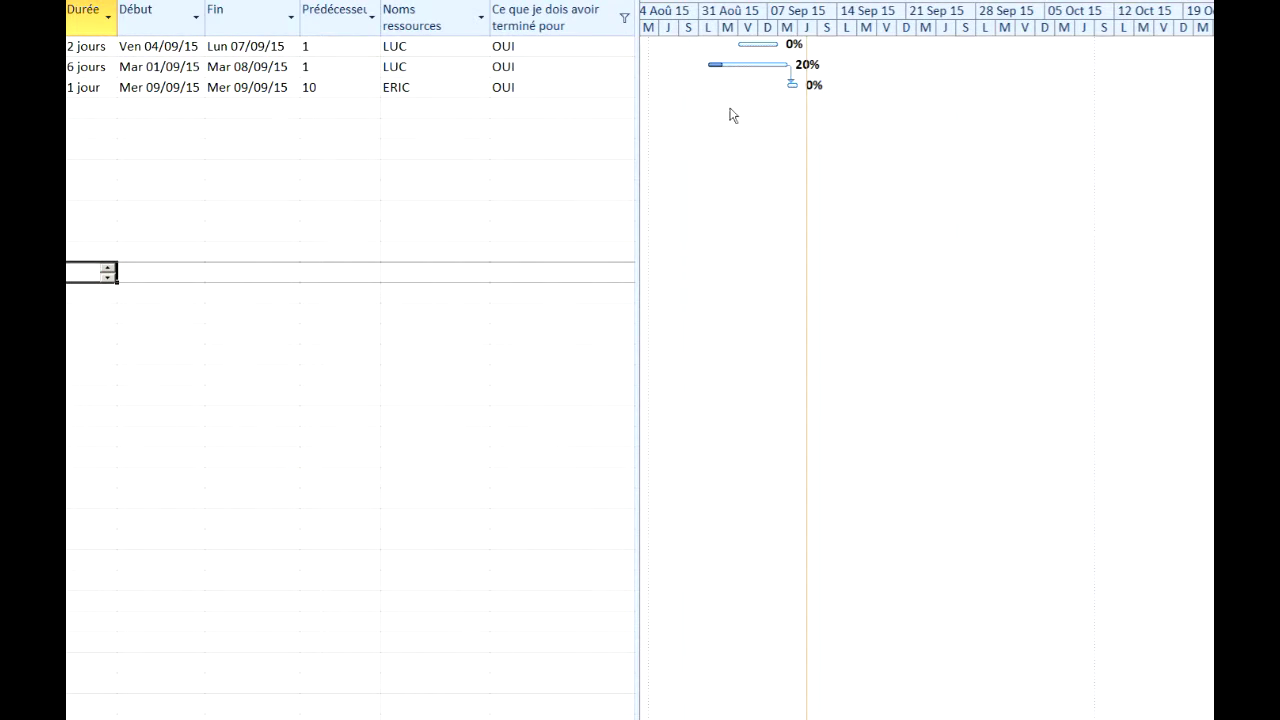